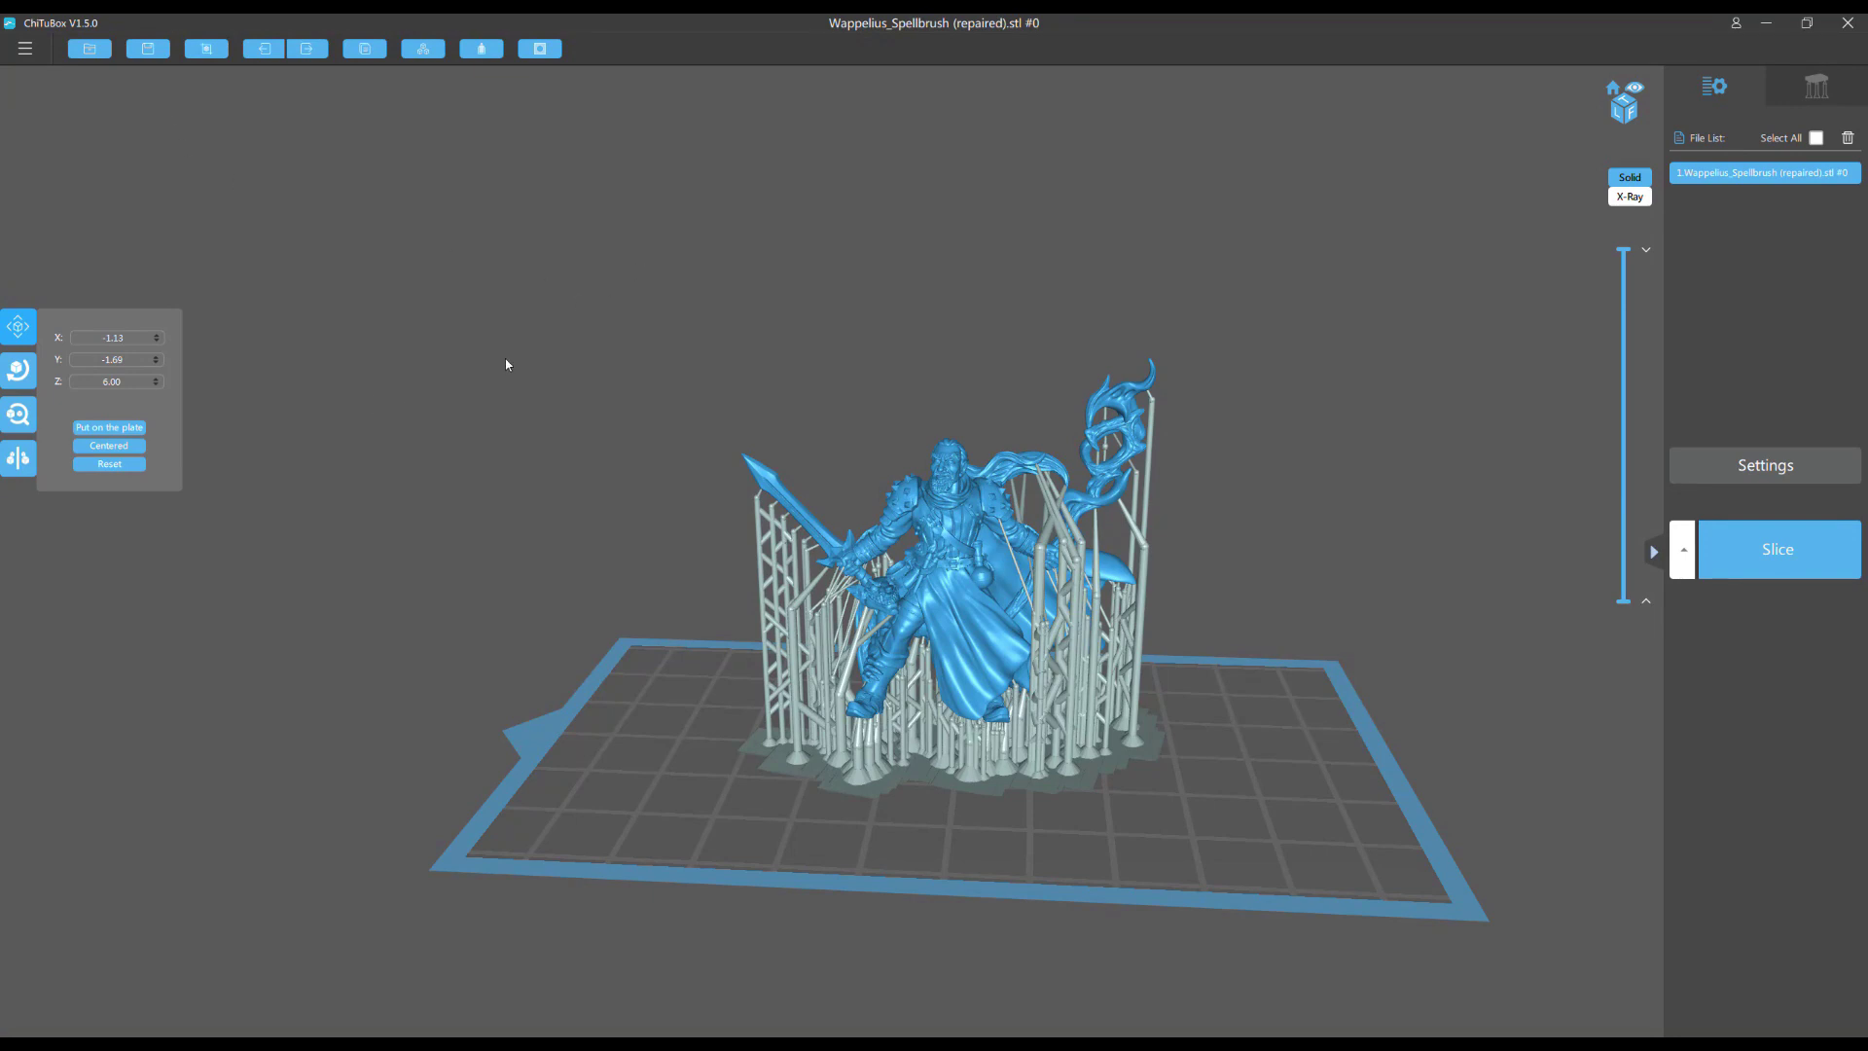
Orbit and zoom around the lattice-supported miniature, viewing it from front, back and below.
{"action": "left_click_drag", "start_coordinate": [905, 269], "coordinate": [628, 327]}
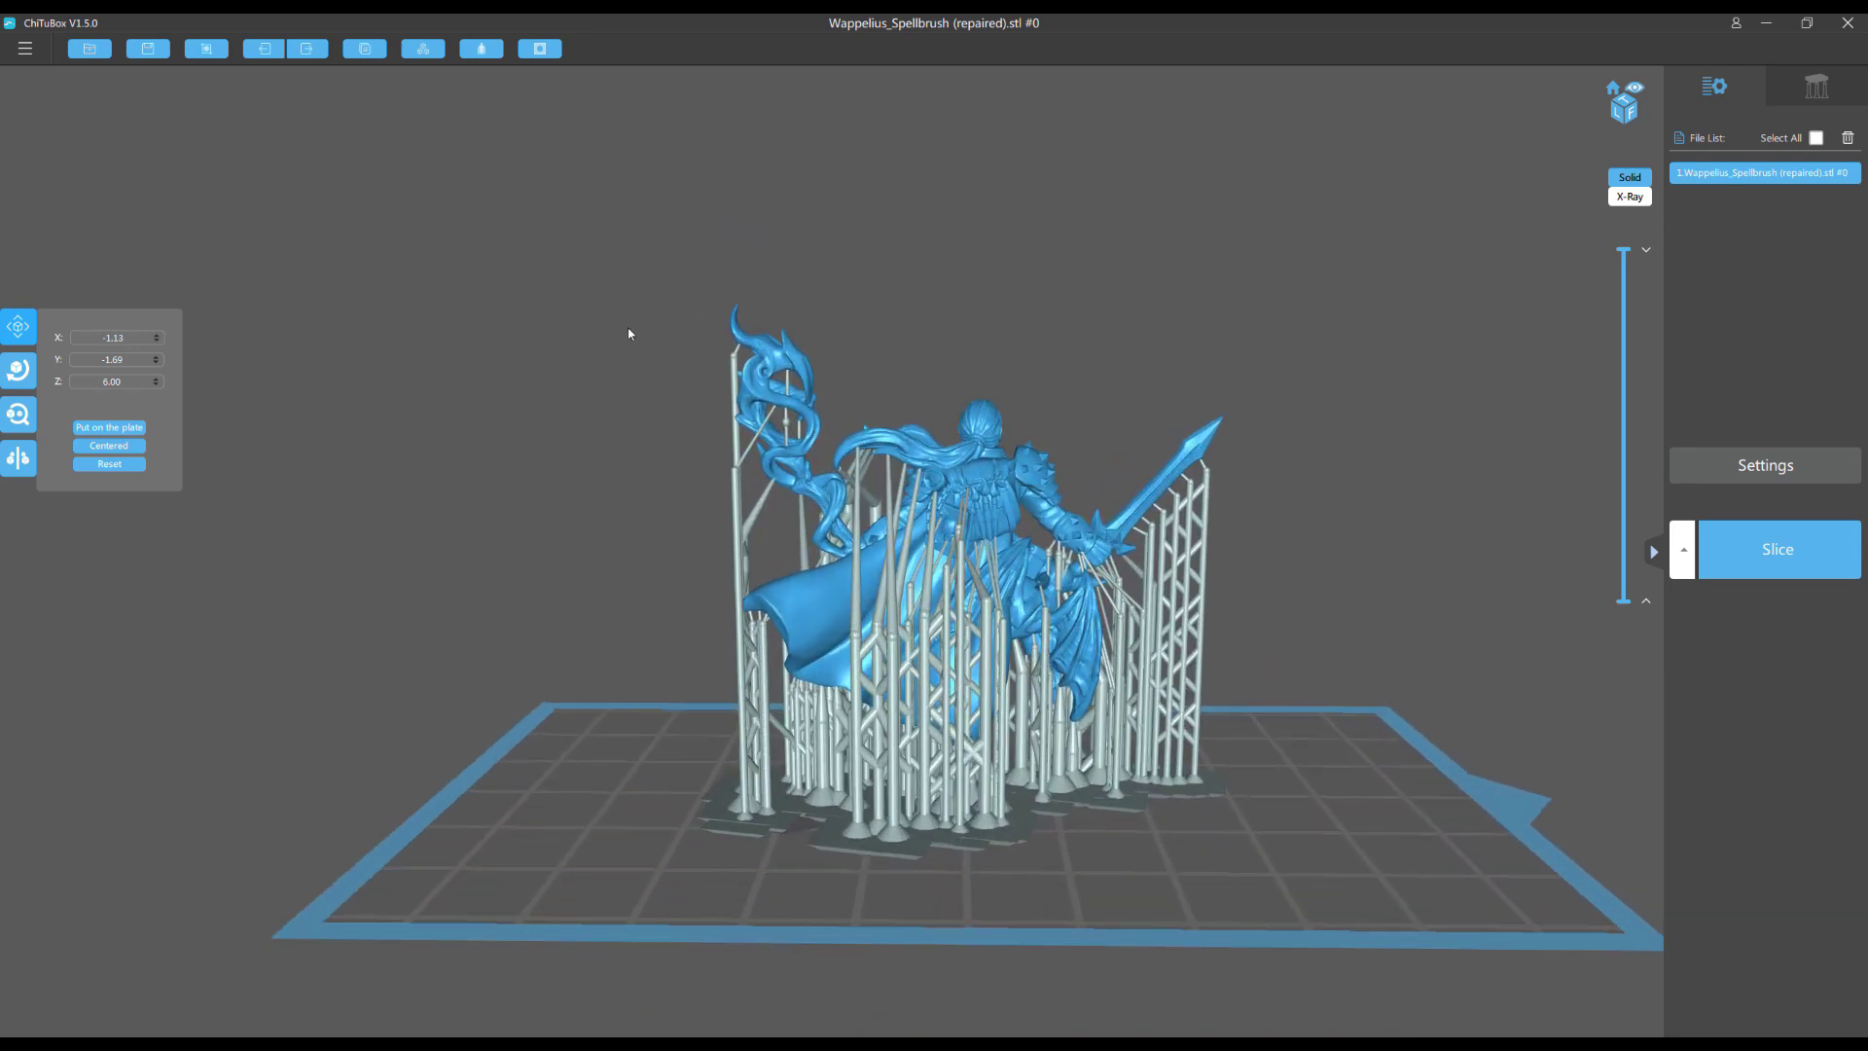
{"action": "scroll", "coordinate": [699, 254], "scroll_direction": "up", "scroll_amount": 5}
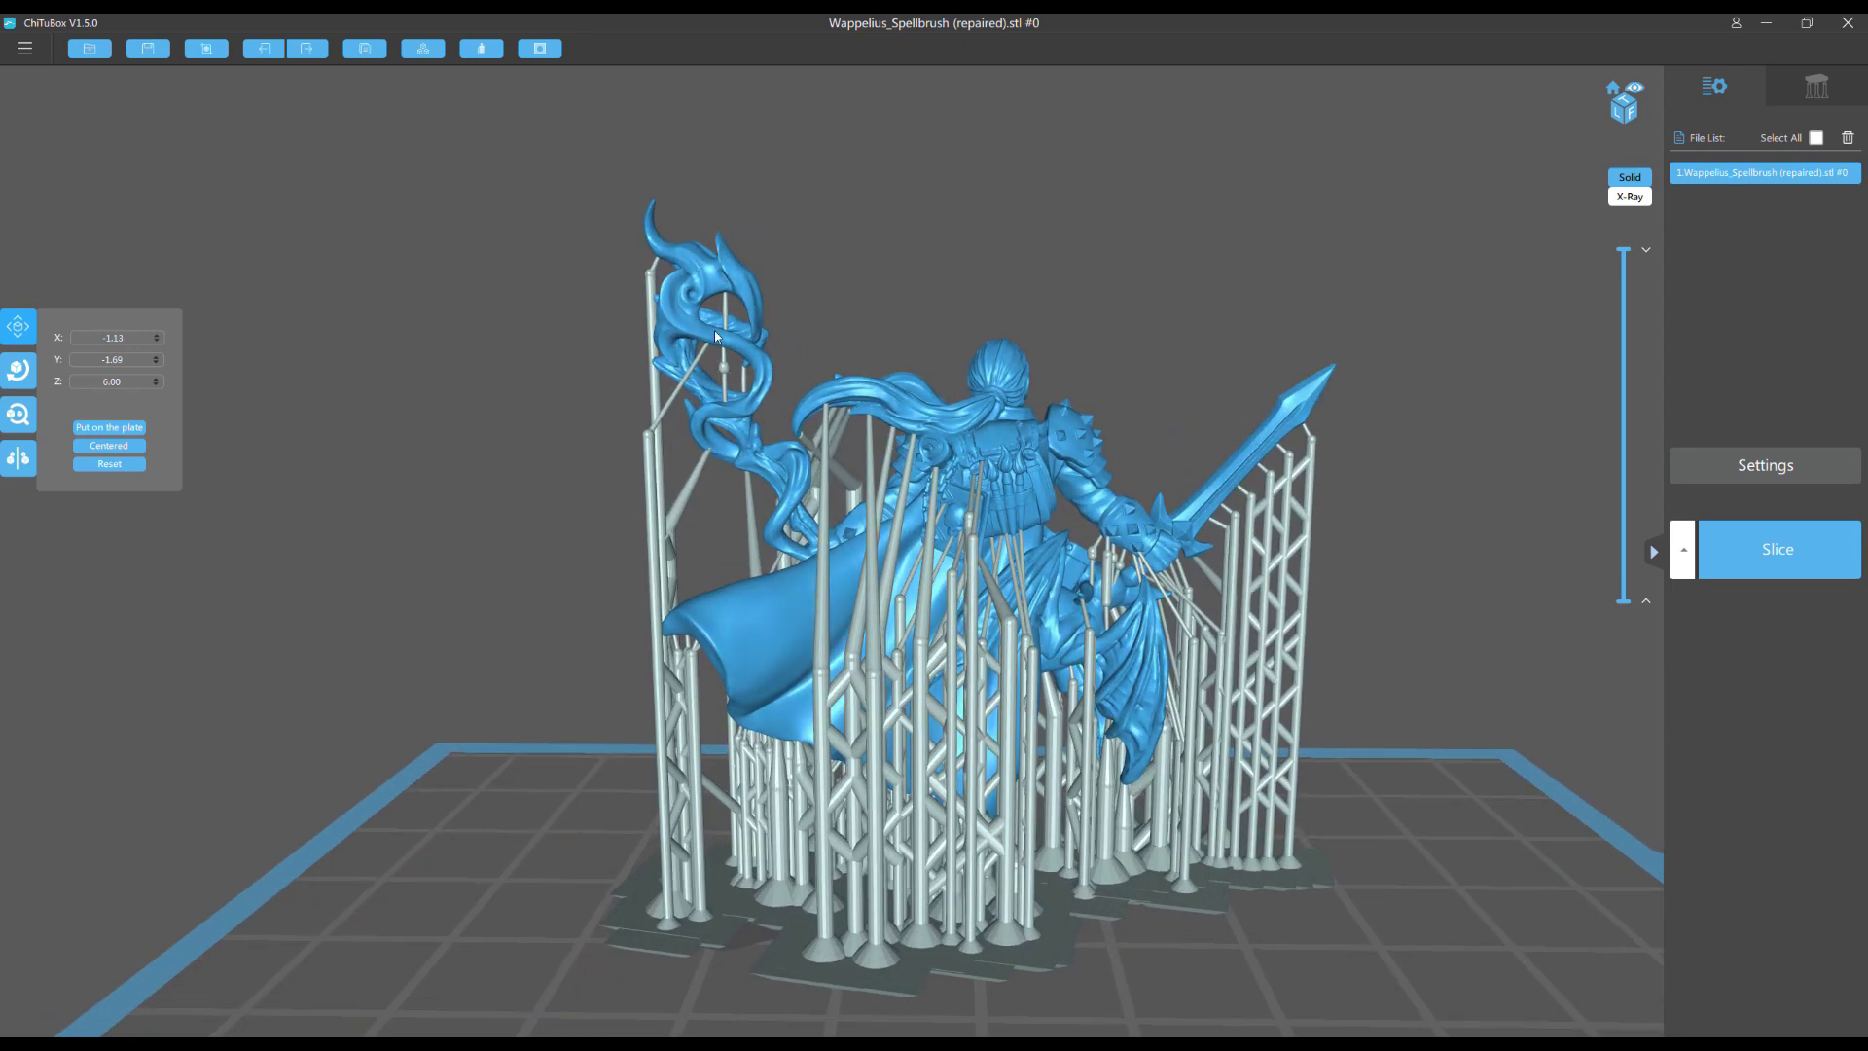
{"action": "left_click_drag", "start_coordinate": [1009, 196], "coordinate": [938, 197]}
{"action": "left_click_drag", "start_coordinate": [1005, 473], "coordinate": [896, 384]}
{"action": "scroll", "coordinate": [703, 413], "scroll_direction": "up", "scroll_amount": 2}
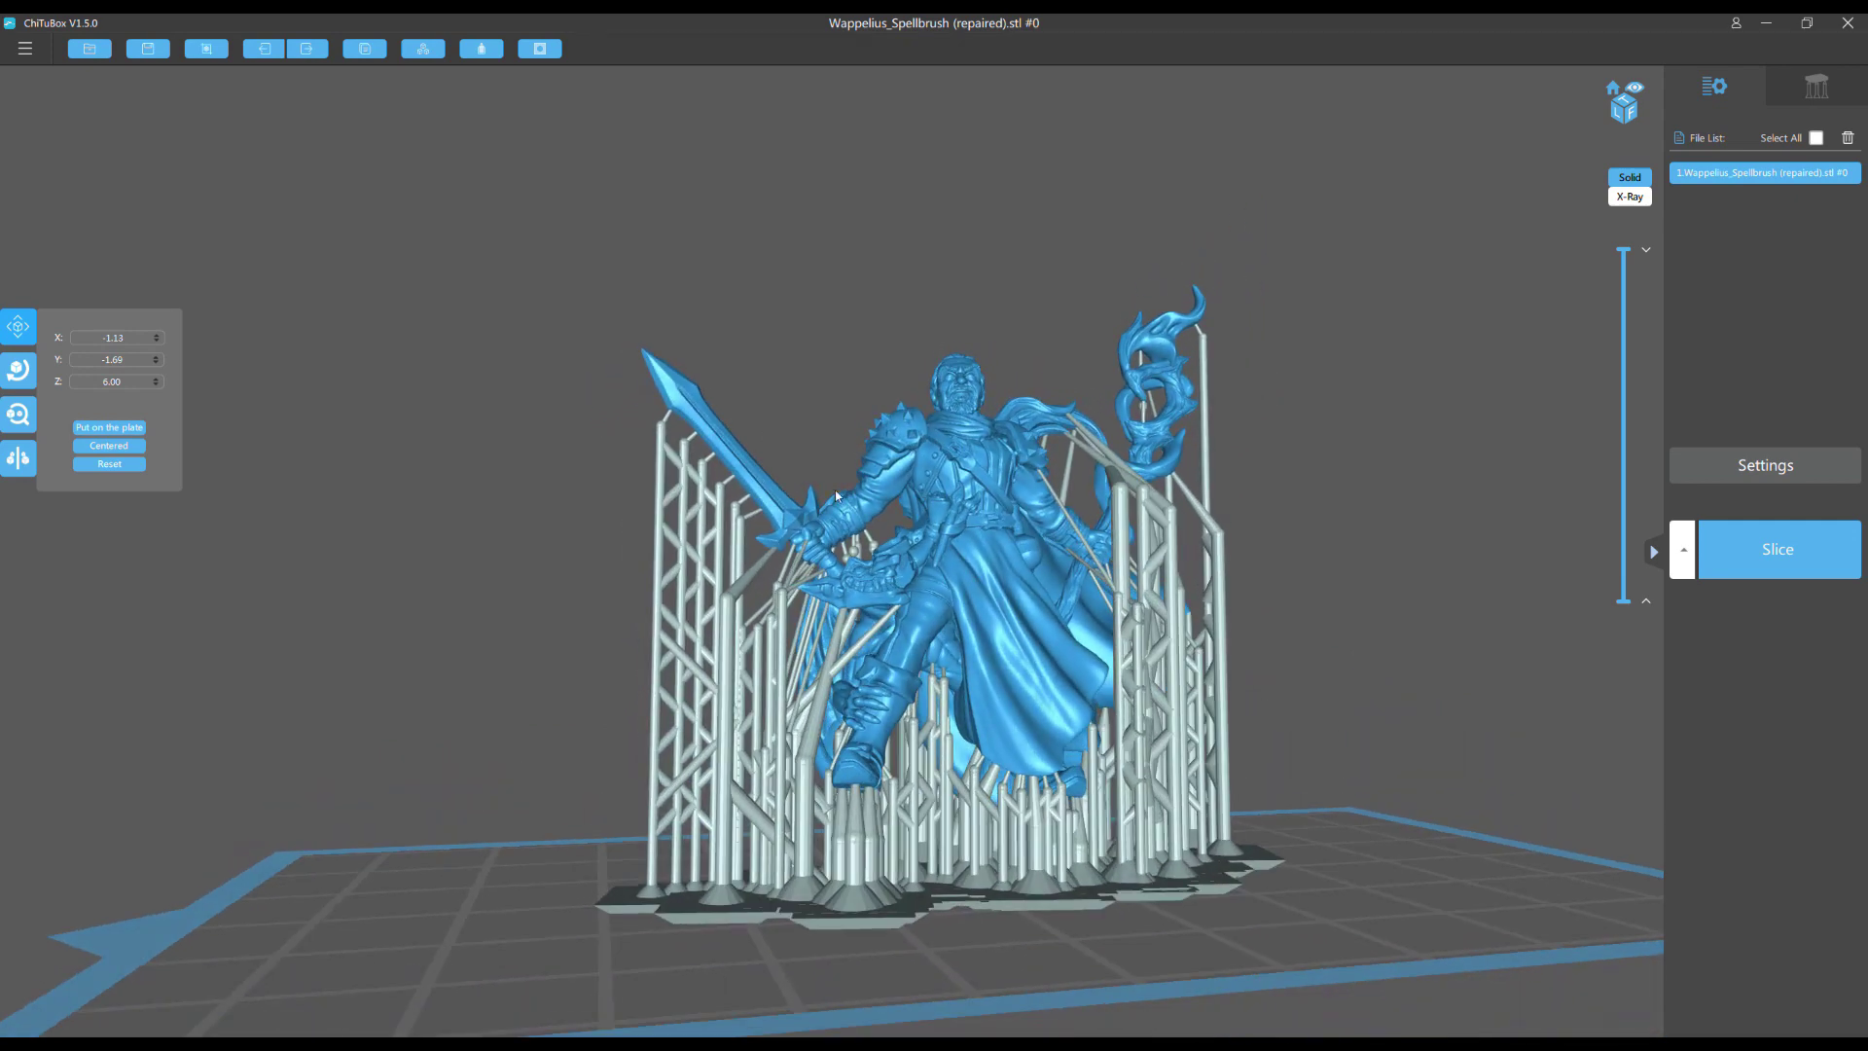
{"action": "left_click_drag", "start_coordinate": [705, 409], "coordinate": [1079, 516]}
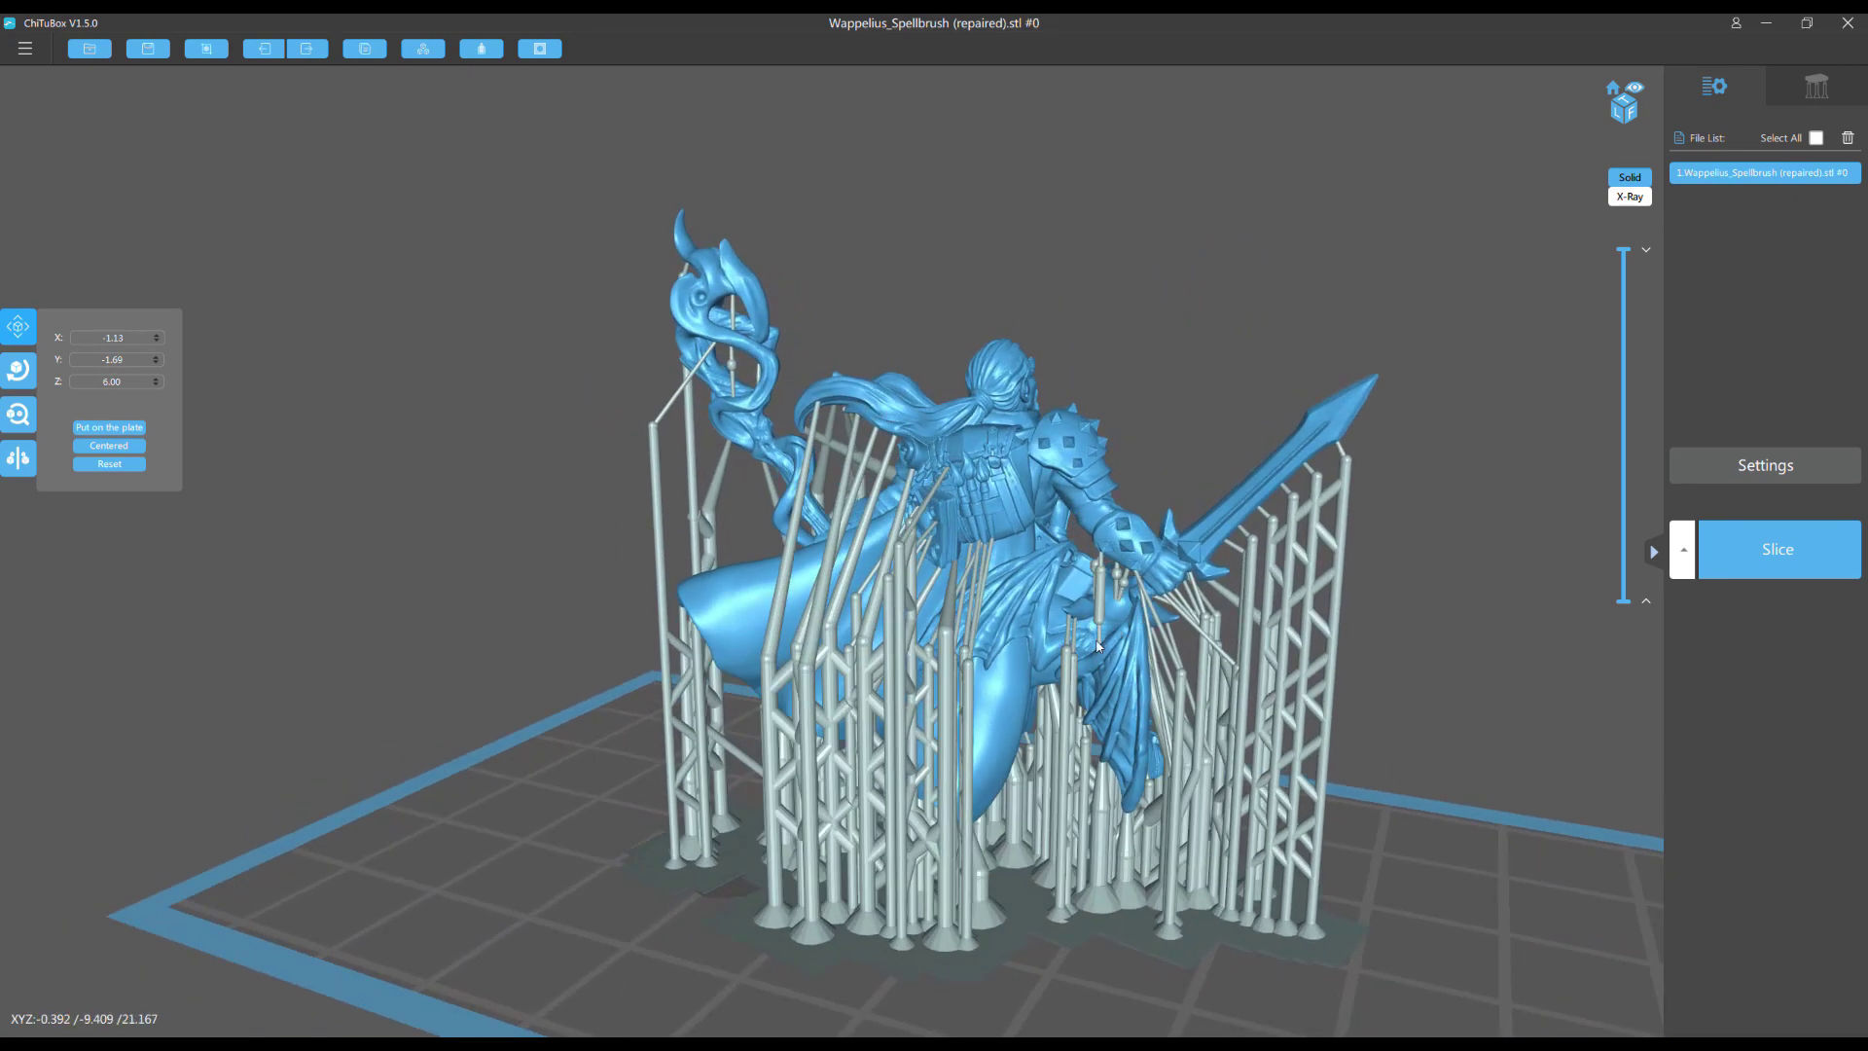
{"action": "left_click_drag", "start_coordinate": [1128, 613], "coordinate": [1016, 470]}
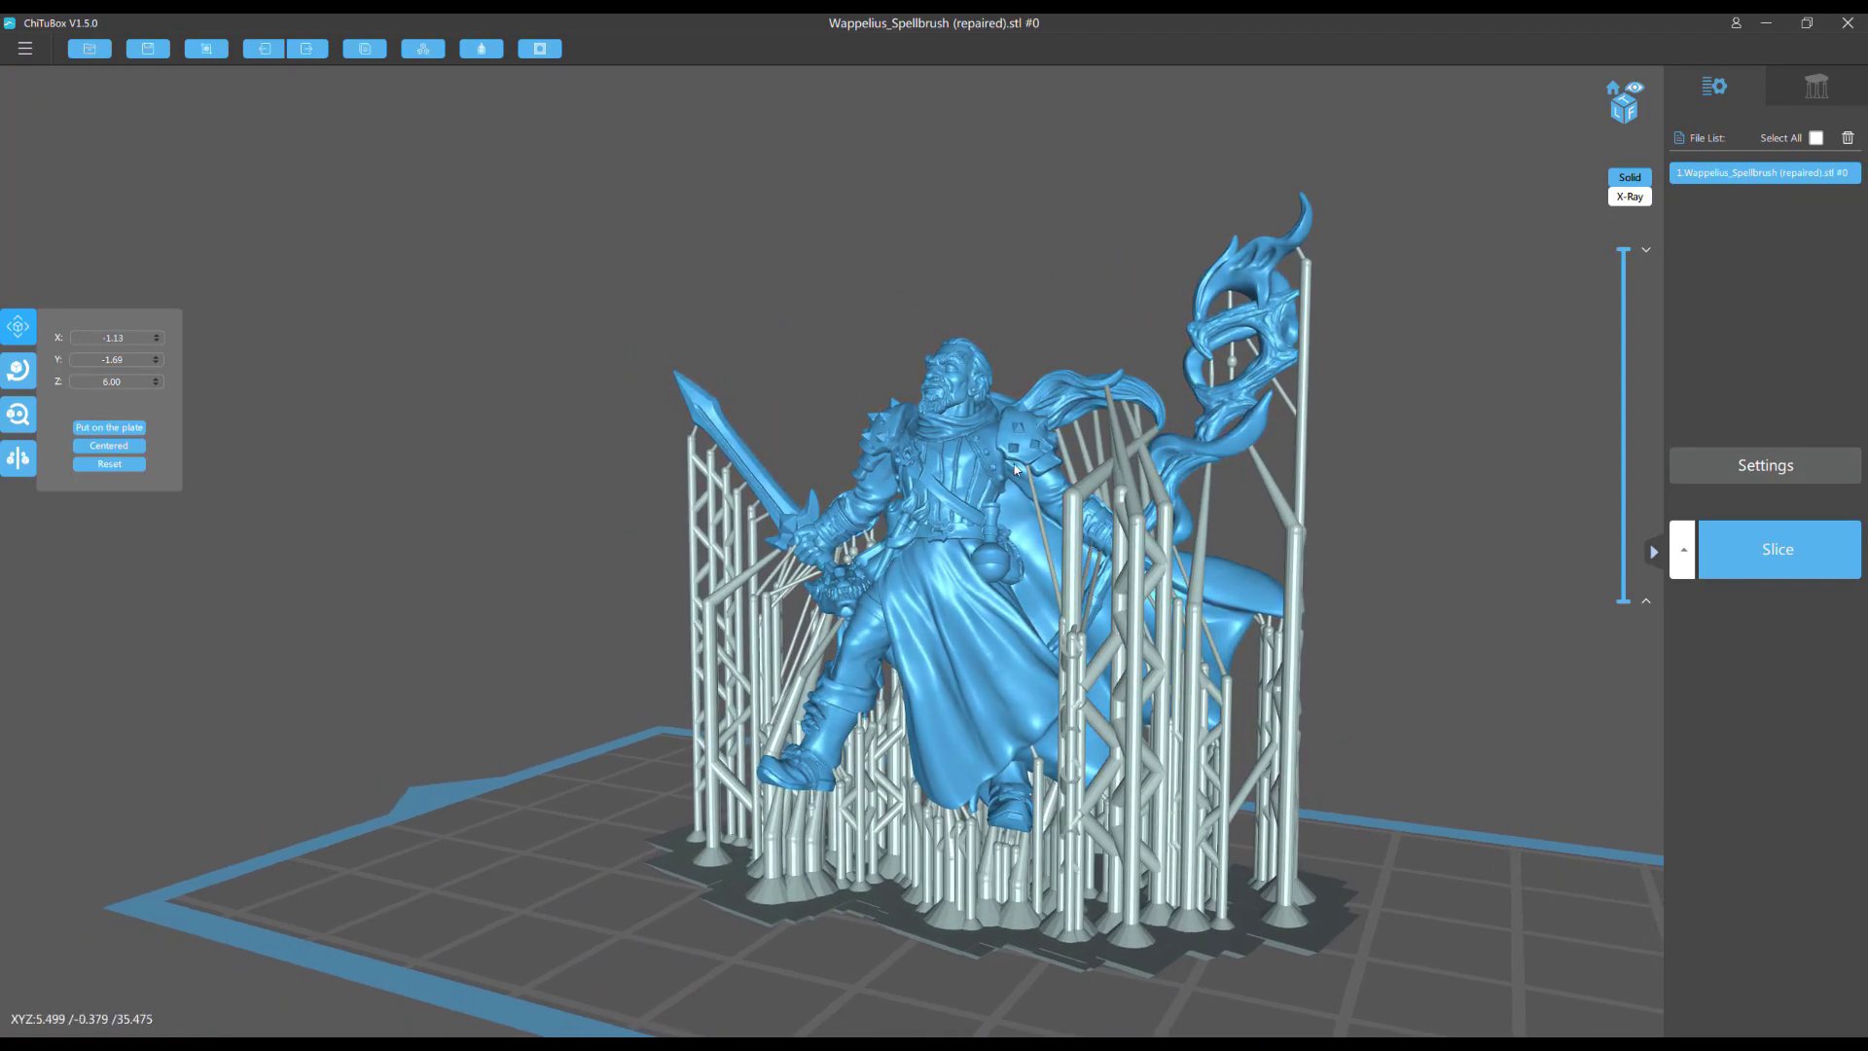
{"action": "left_click_drag", "start_coordinate": [830, 598], "coordinate": [827, 429]}
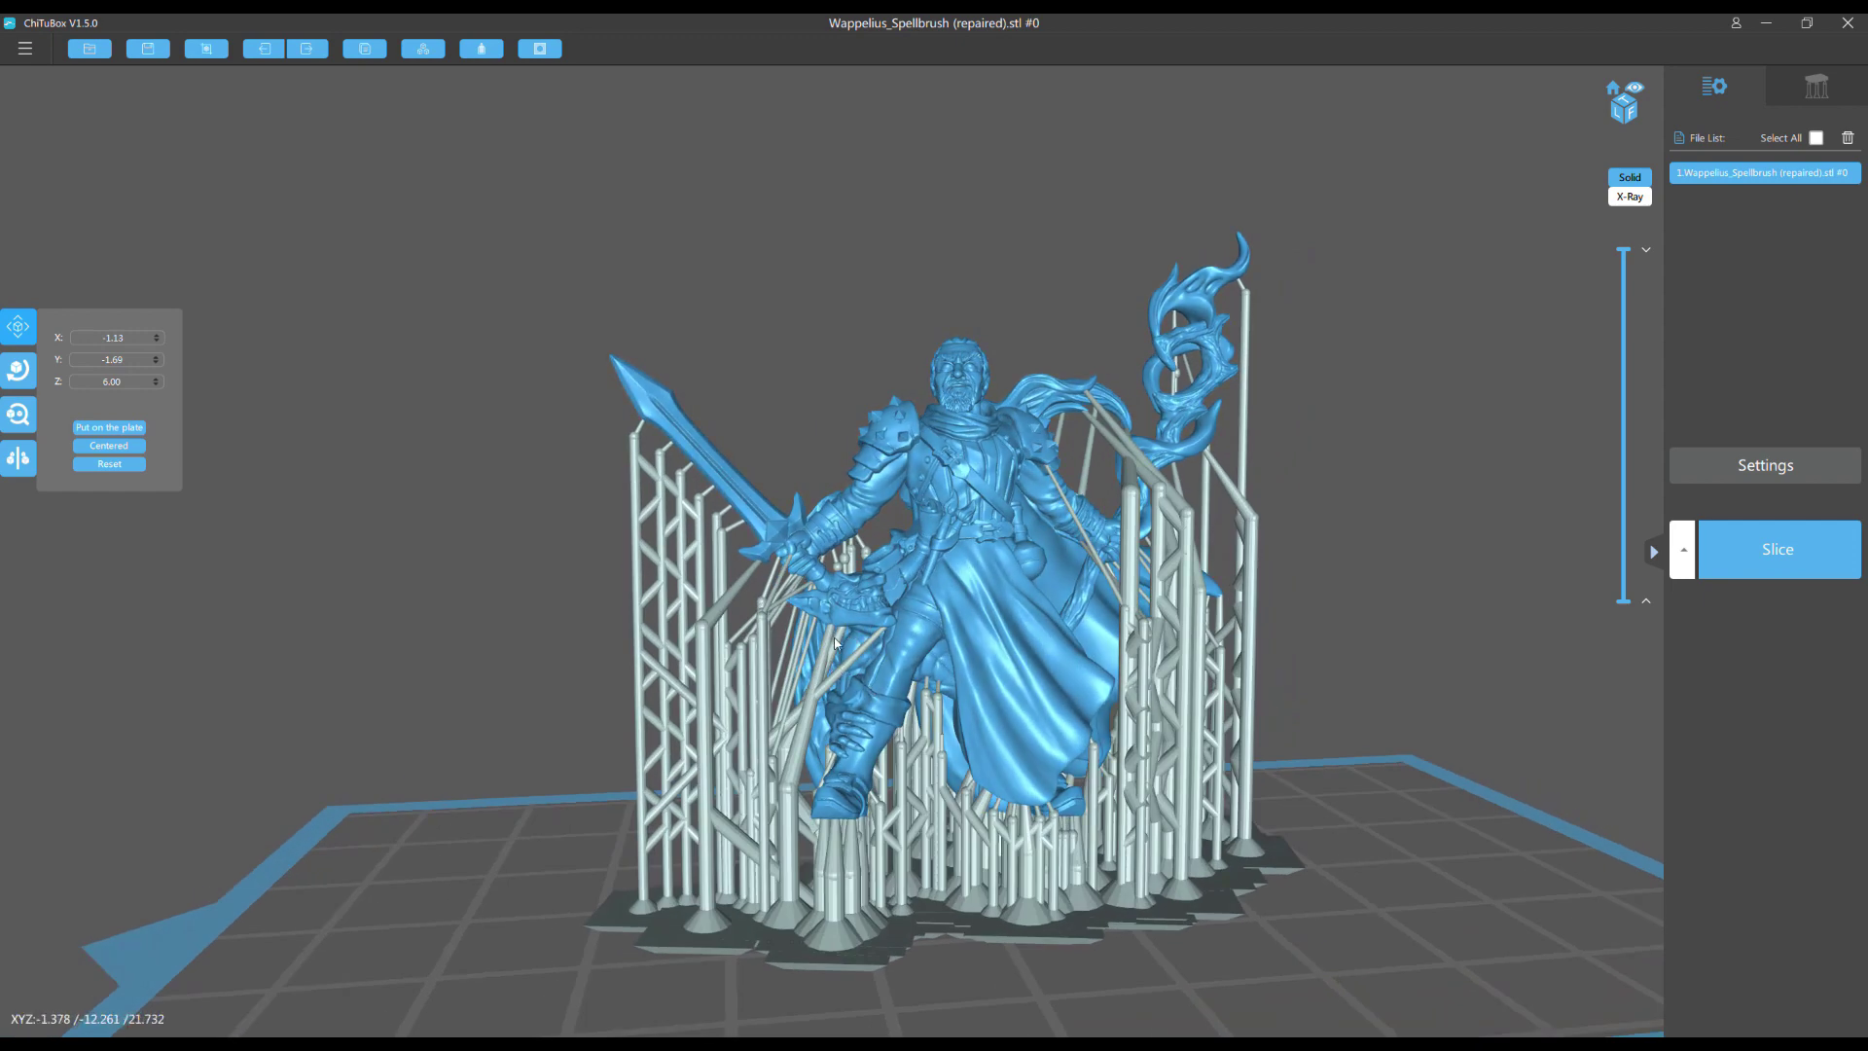
{"action": "left_click_drag", "start_coordinate": [1228, 531], "coordinate": [804, 295]}
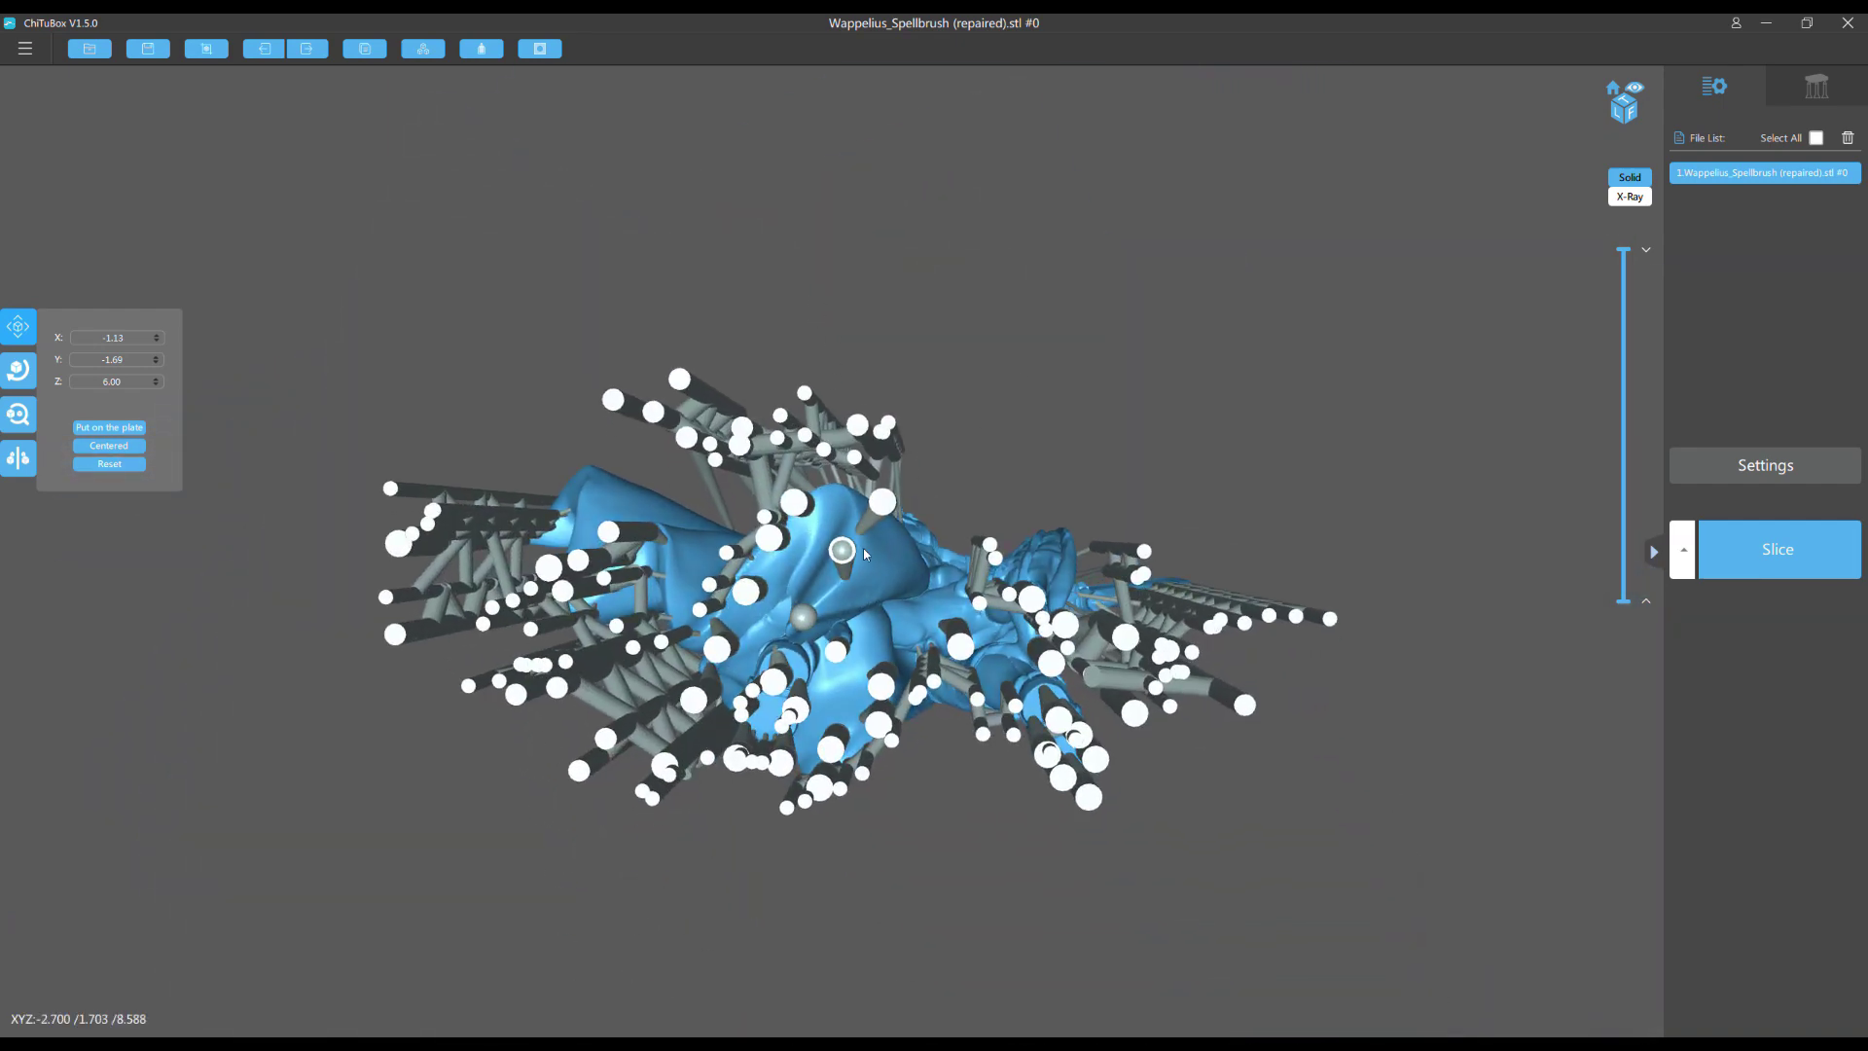
{"action": "scroll", "coordinate": [951, 396], "scroll_direction": "down", "scroll_amount": 3}
Return to an oblique view of the whole plate with the miniature facing the viewer.
{"action": "left_click_drag", "start_coordinate": [950, 396], "coordinate": [1168, 486]}
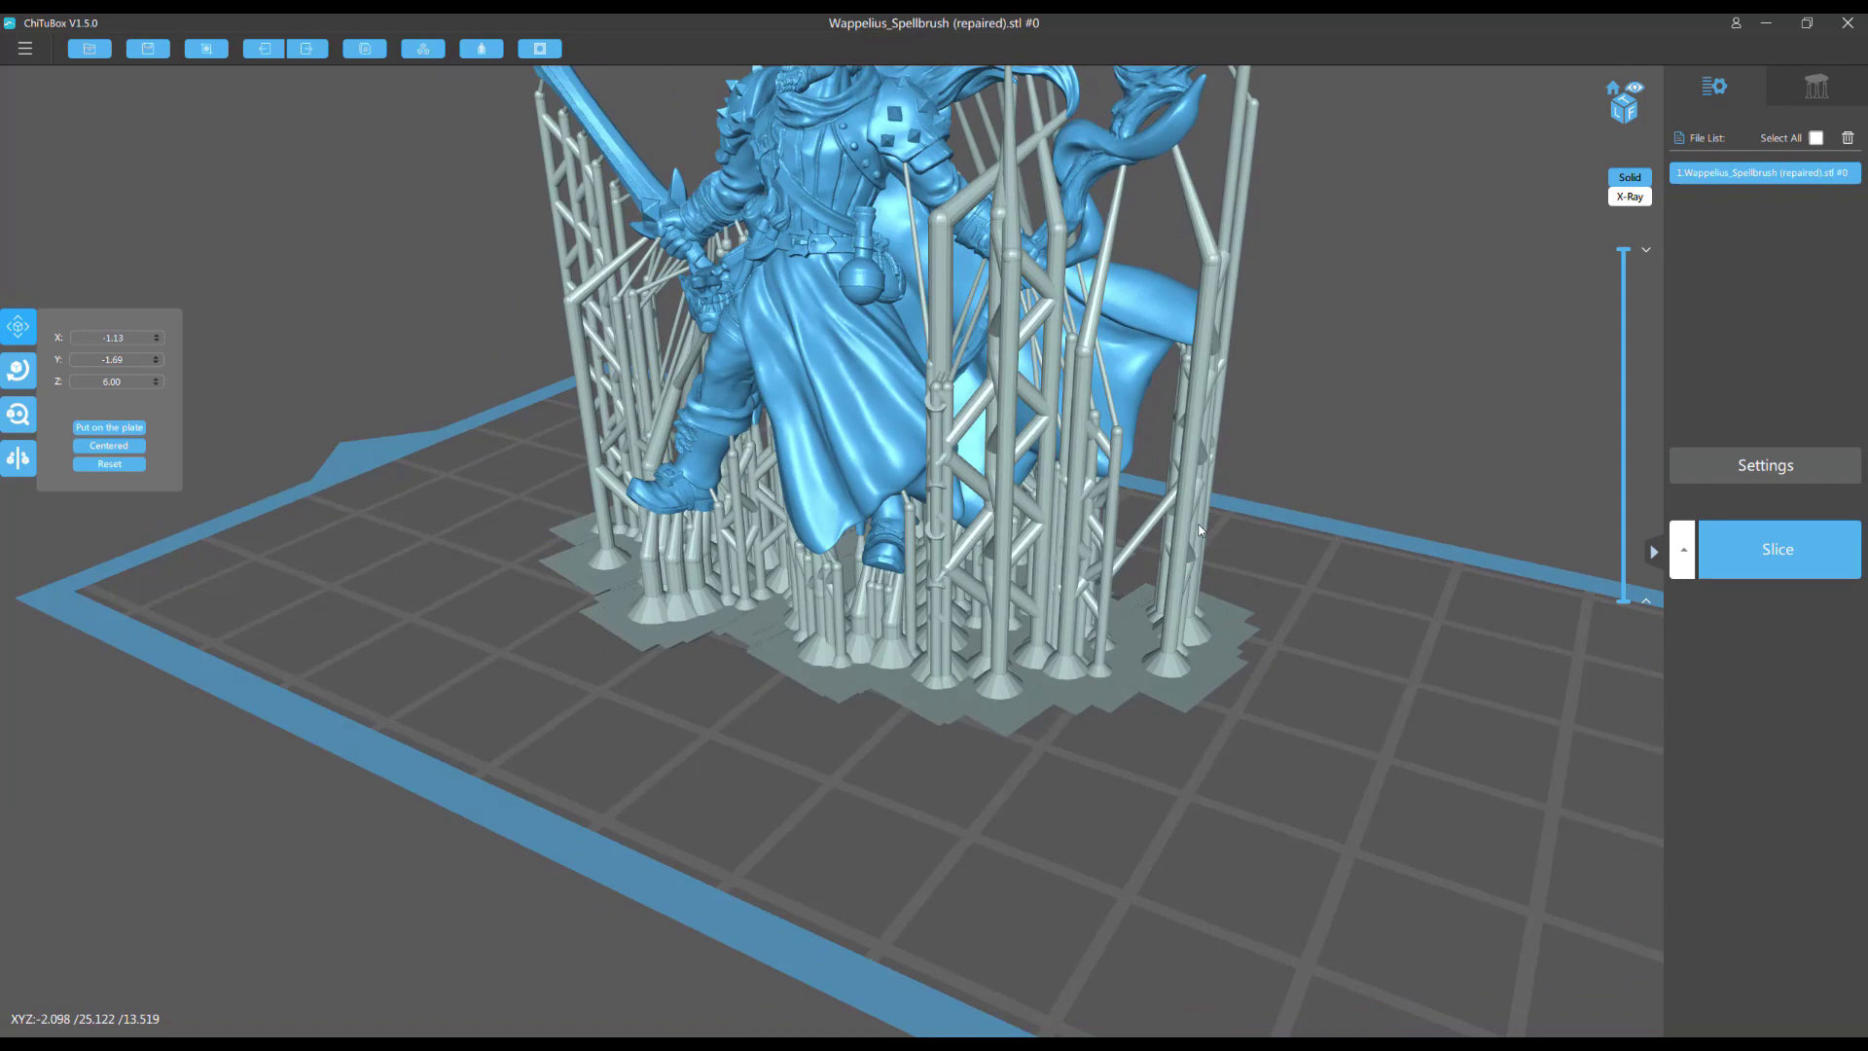
{"action": "scroll", "coordinate": [1229, 517], "scroll_direction": "up", "scroll_amount": 3}
{"action": "scroll", "coordinate": [1230, 518], "scroll_direction": "down", "scroll_amount": 5}
{"action": "left_click_drag", "start_coordinate": [1277, 564], "coordinate": [1294, 415]}
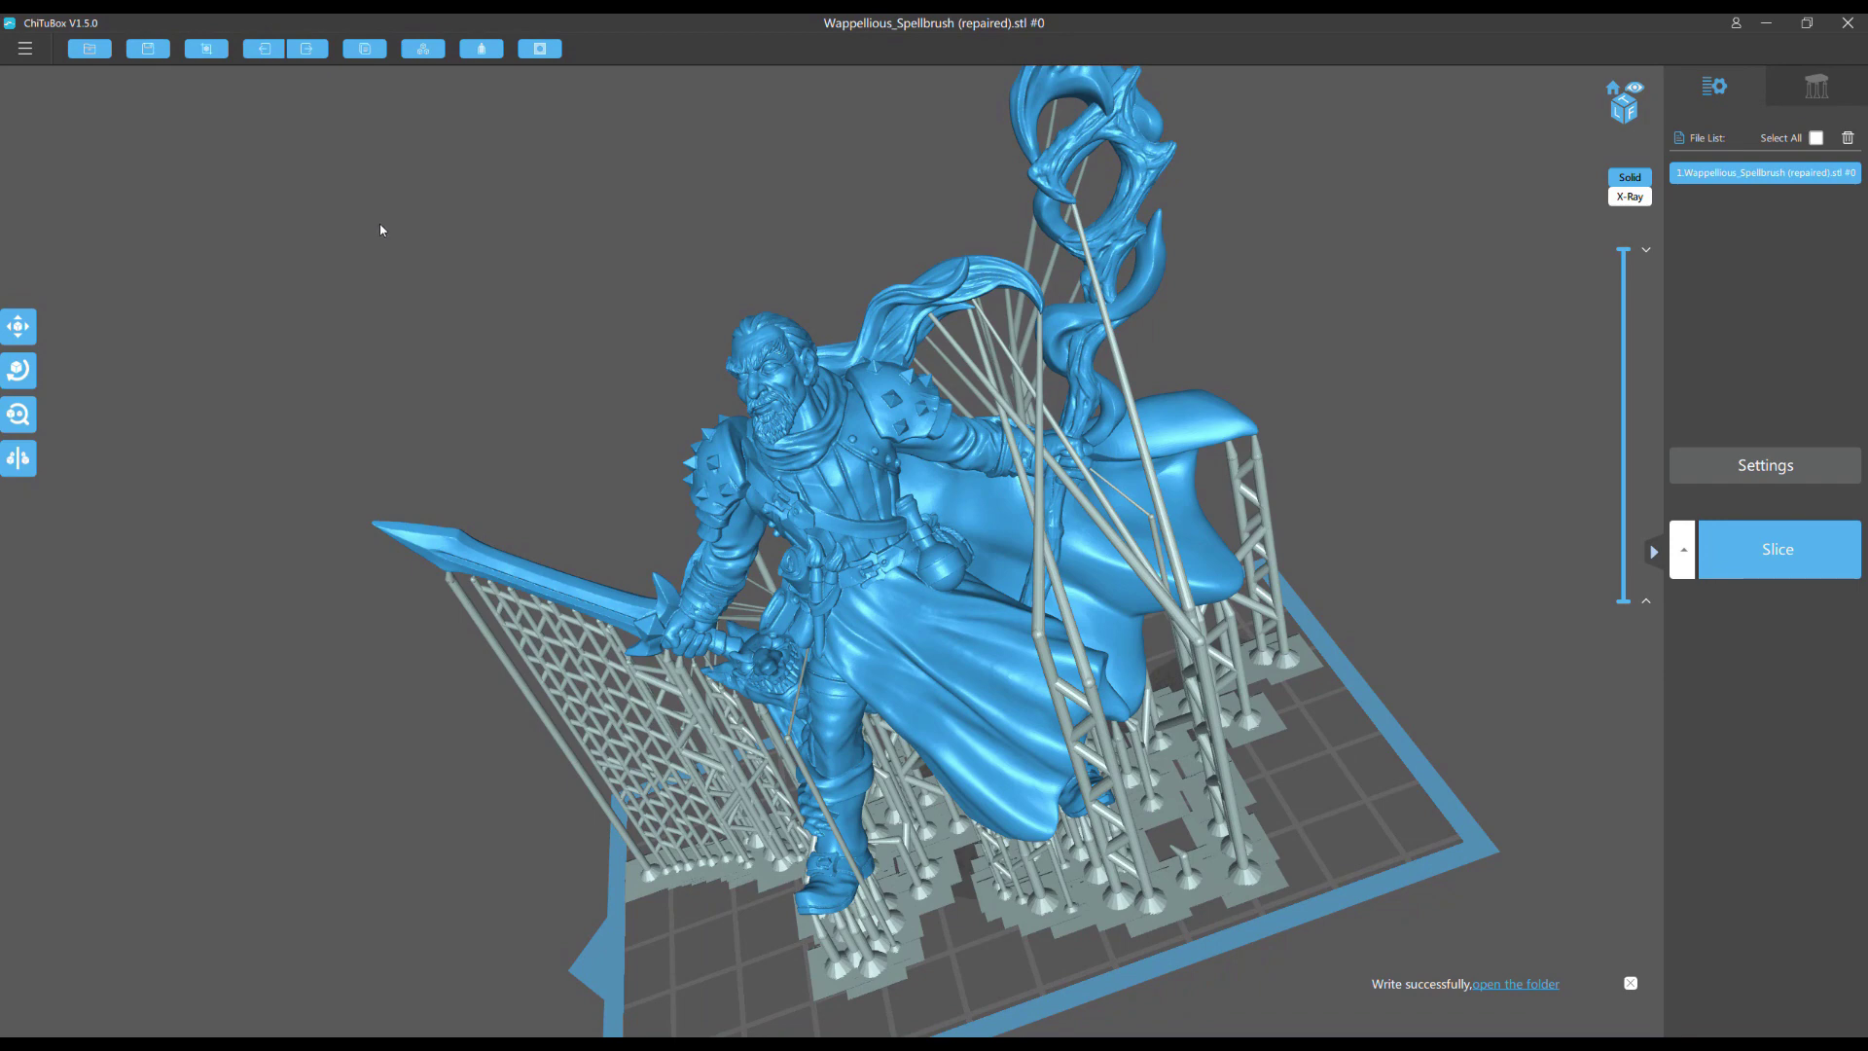
{"action": "left_click_drag", "start_coordinate": [379, 230], "coordinate": [725, 429]}
{"action": "left_click_drag", "start_coordinate": [832, 362], "coordinate": [790, 363]}
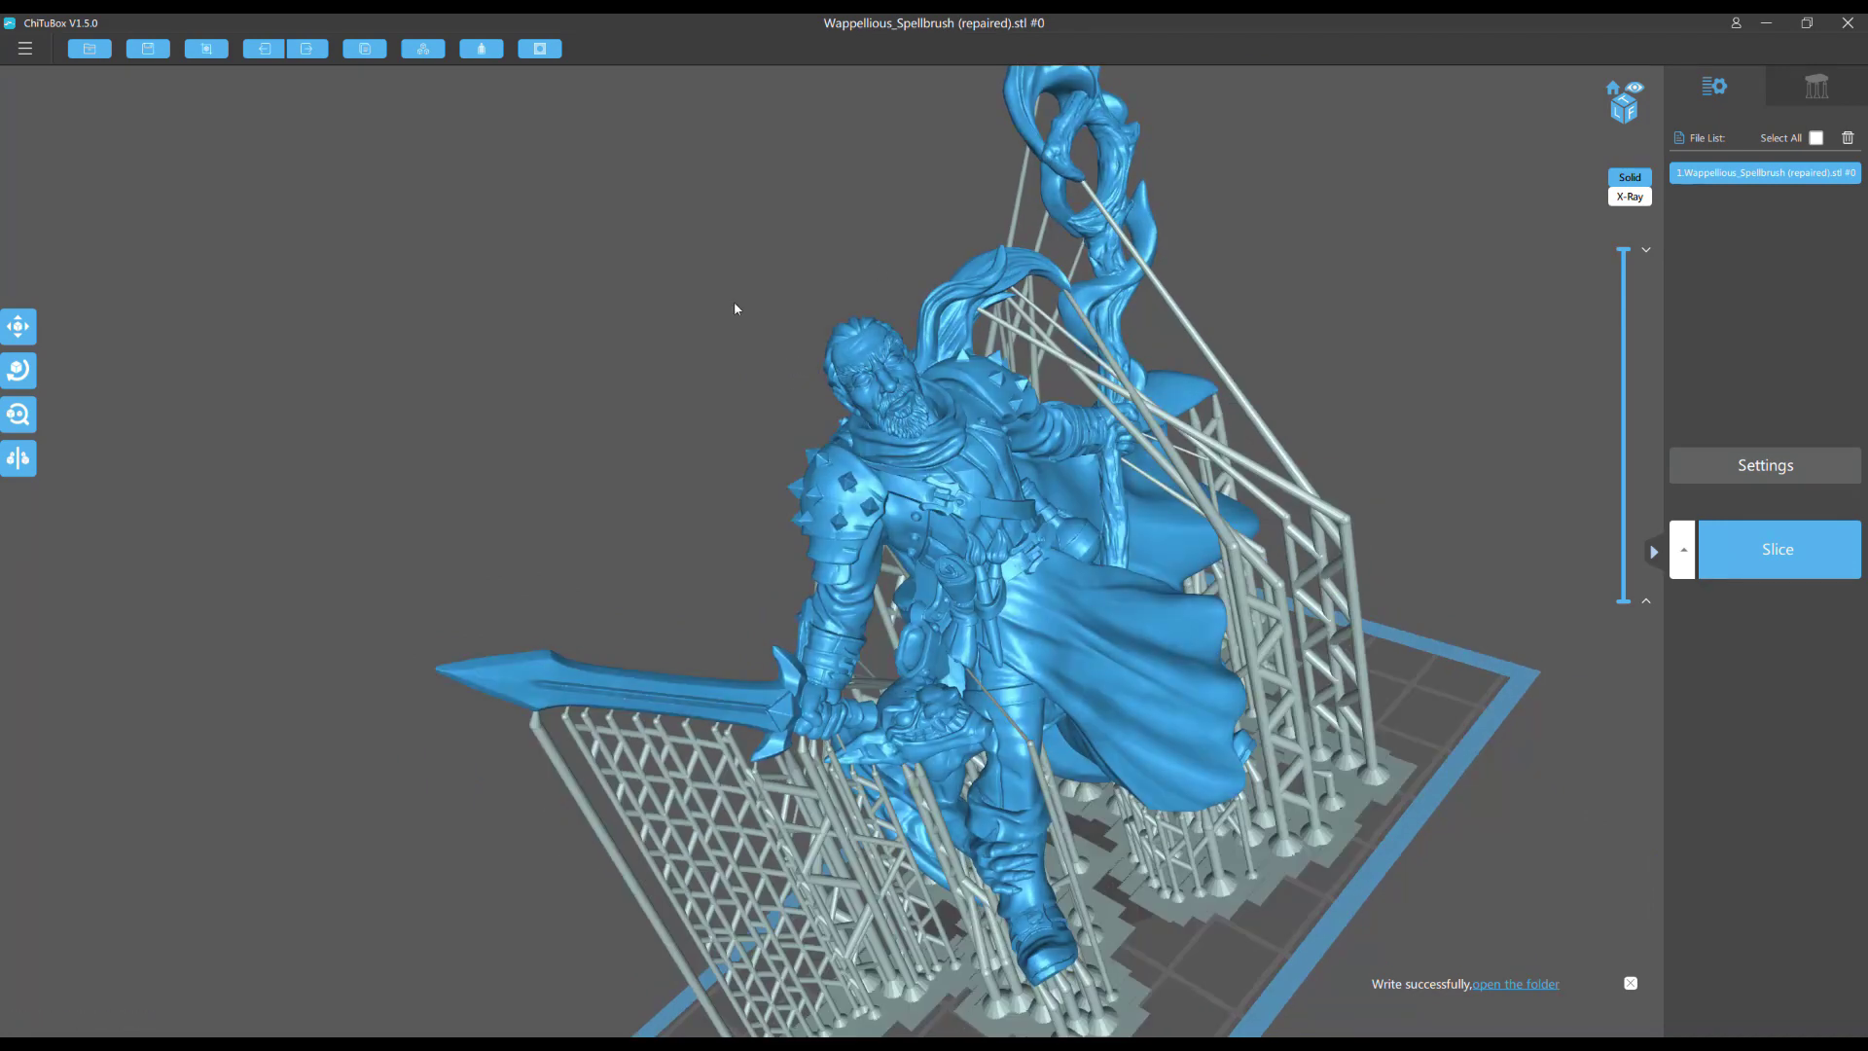
{"action": "scroll", "coordinate": [720, 346], "scroll_direction": "up", "scroll_amount": 5}
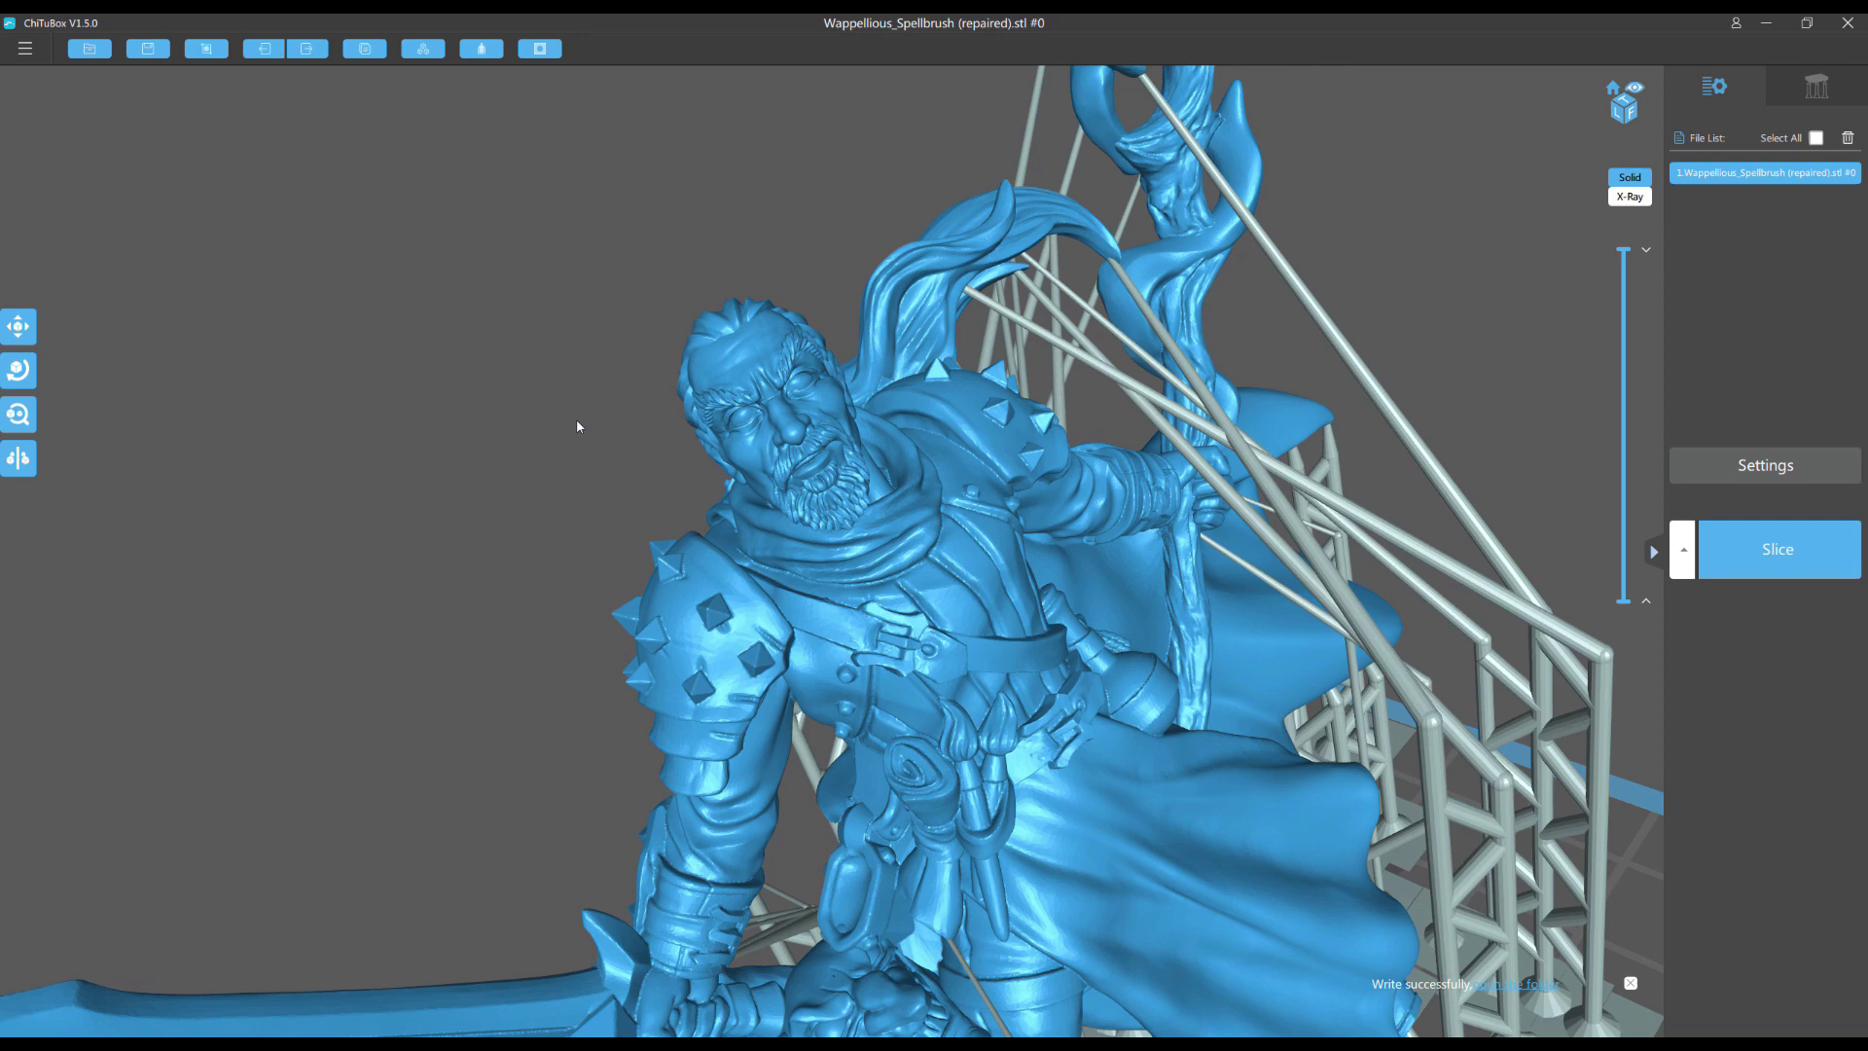
{"action": "scroll", "coordinate": [583, 416], "scroll_direction": "down", "scroll_amount": 5}
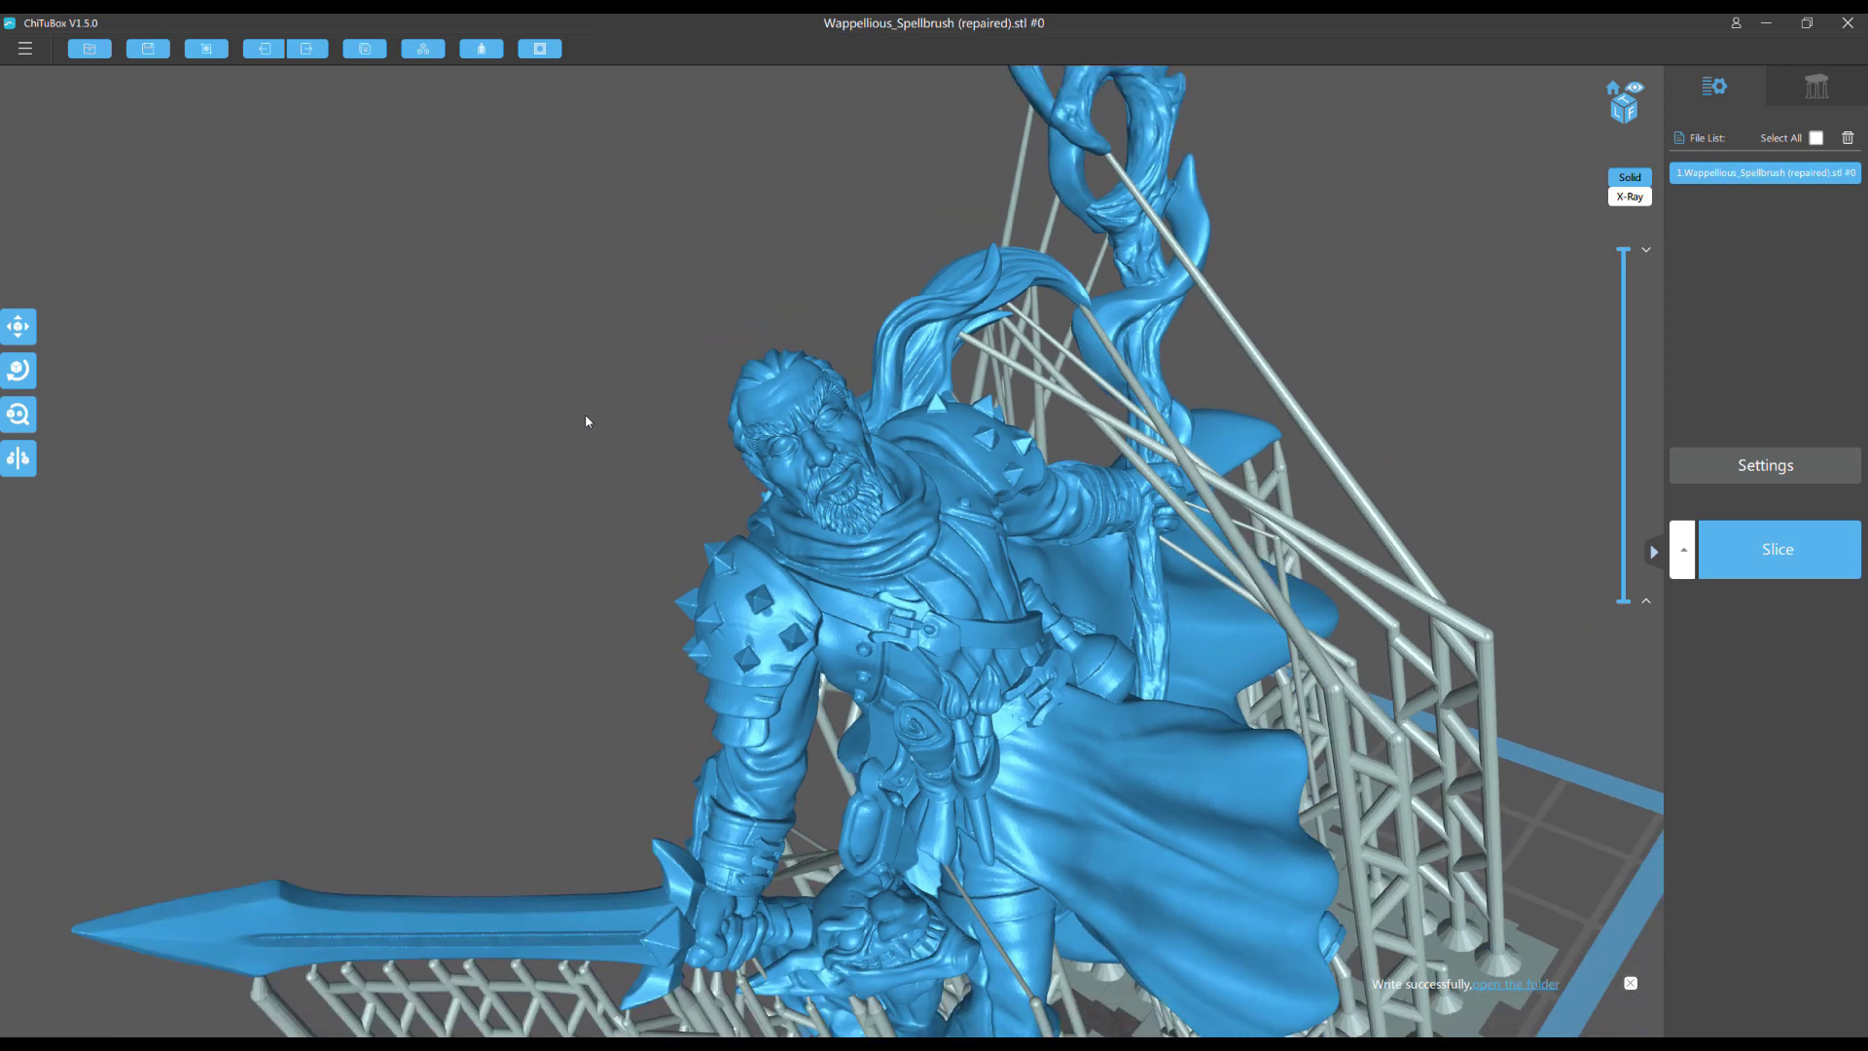
{"action": "right_click_drag", "start_coordinate": [614, 434], "coordinate": [587, 414]}
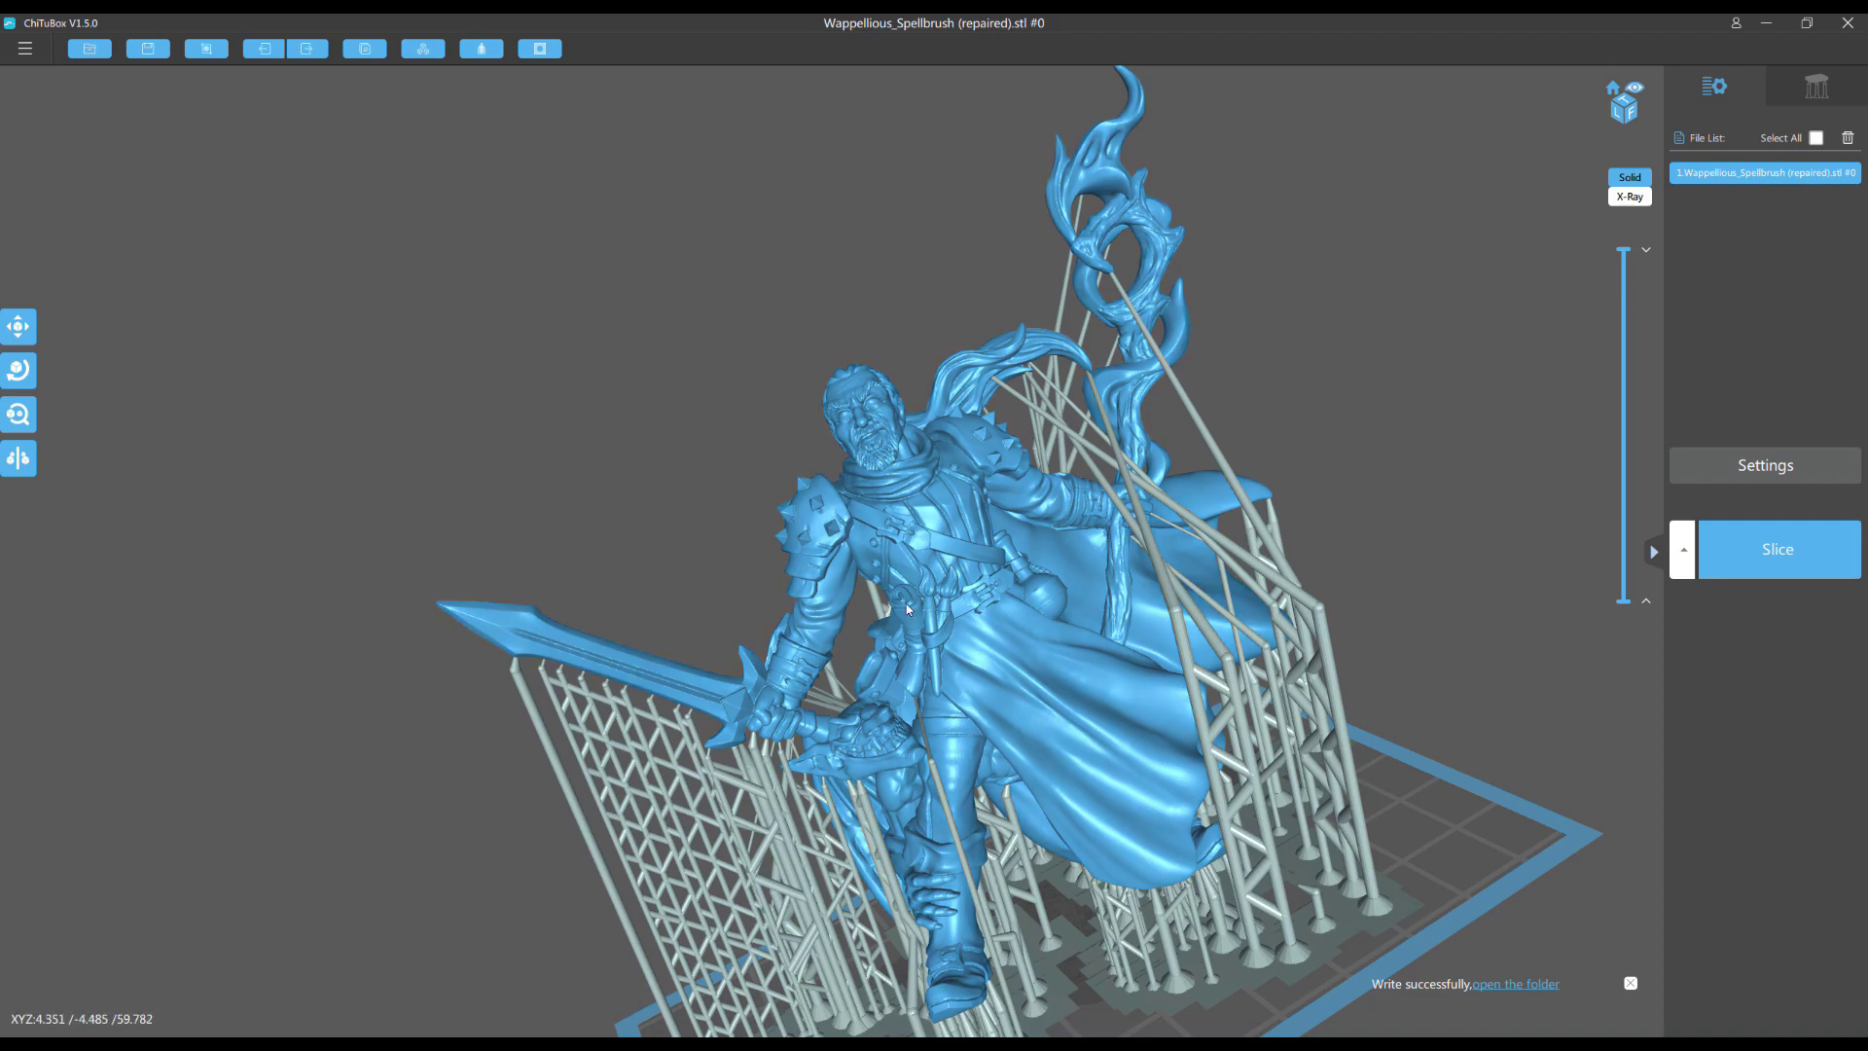
Inspect the back supports, then view the miniature from above and reframe it.
{"action": "right_click_drag", "start_coordinate": [1088, 532], "coordinate": [799, 508]}
{"action": "scroll", "coordinate": [798, 477], "scroll_direction": "up", "scroll_amount": 3}
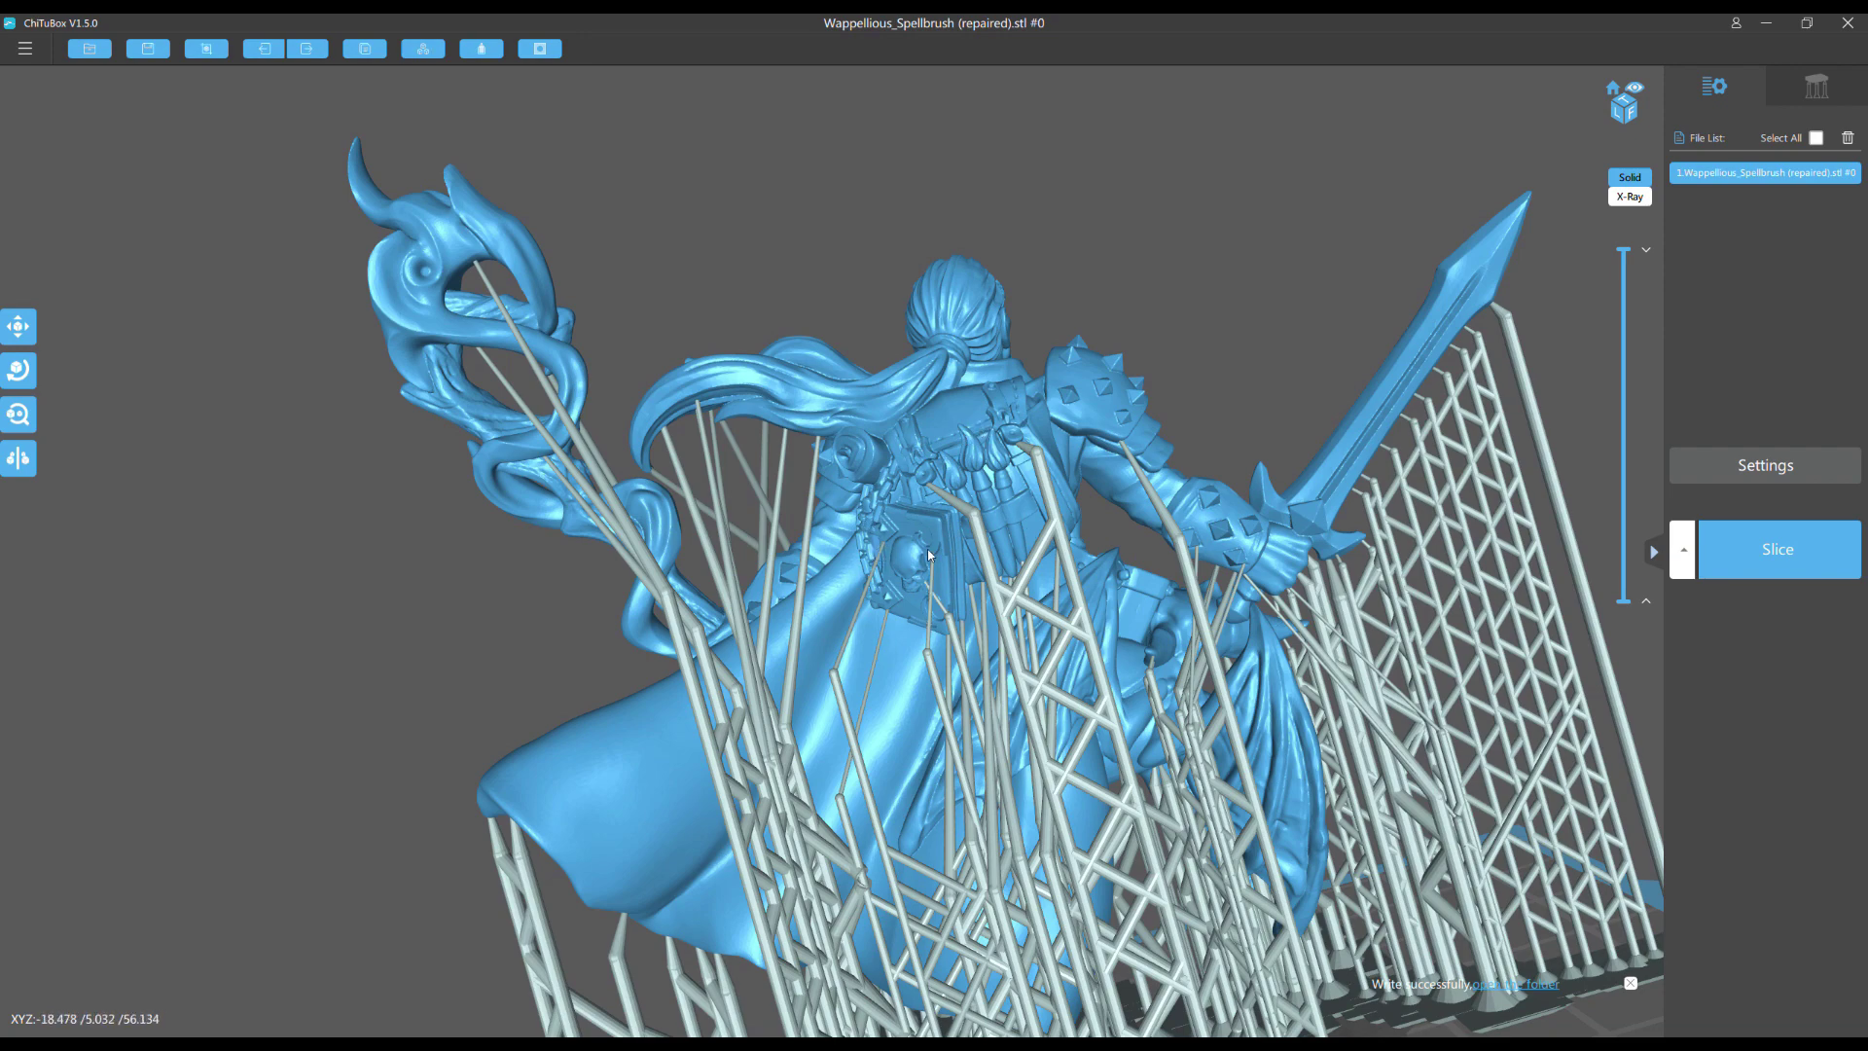
{"action": "right_click_drag", "start_coordinate": [929, 555], "coordinate": [1042, 572]}
{"action": "right_click_drag", "start_coordinate": [931, 509], "coordinate": [1030, 531]}
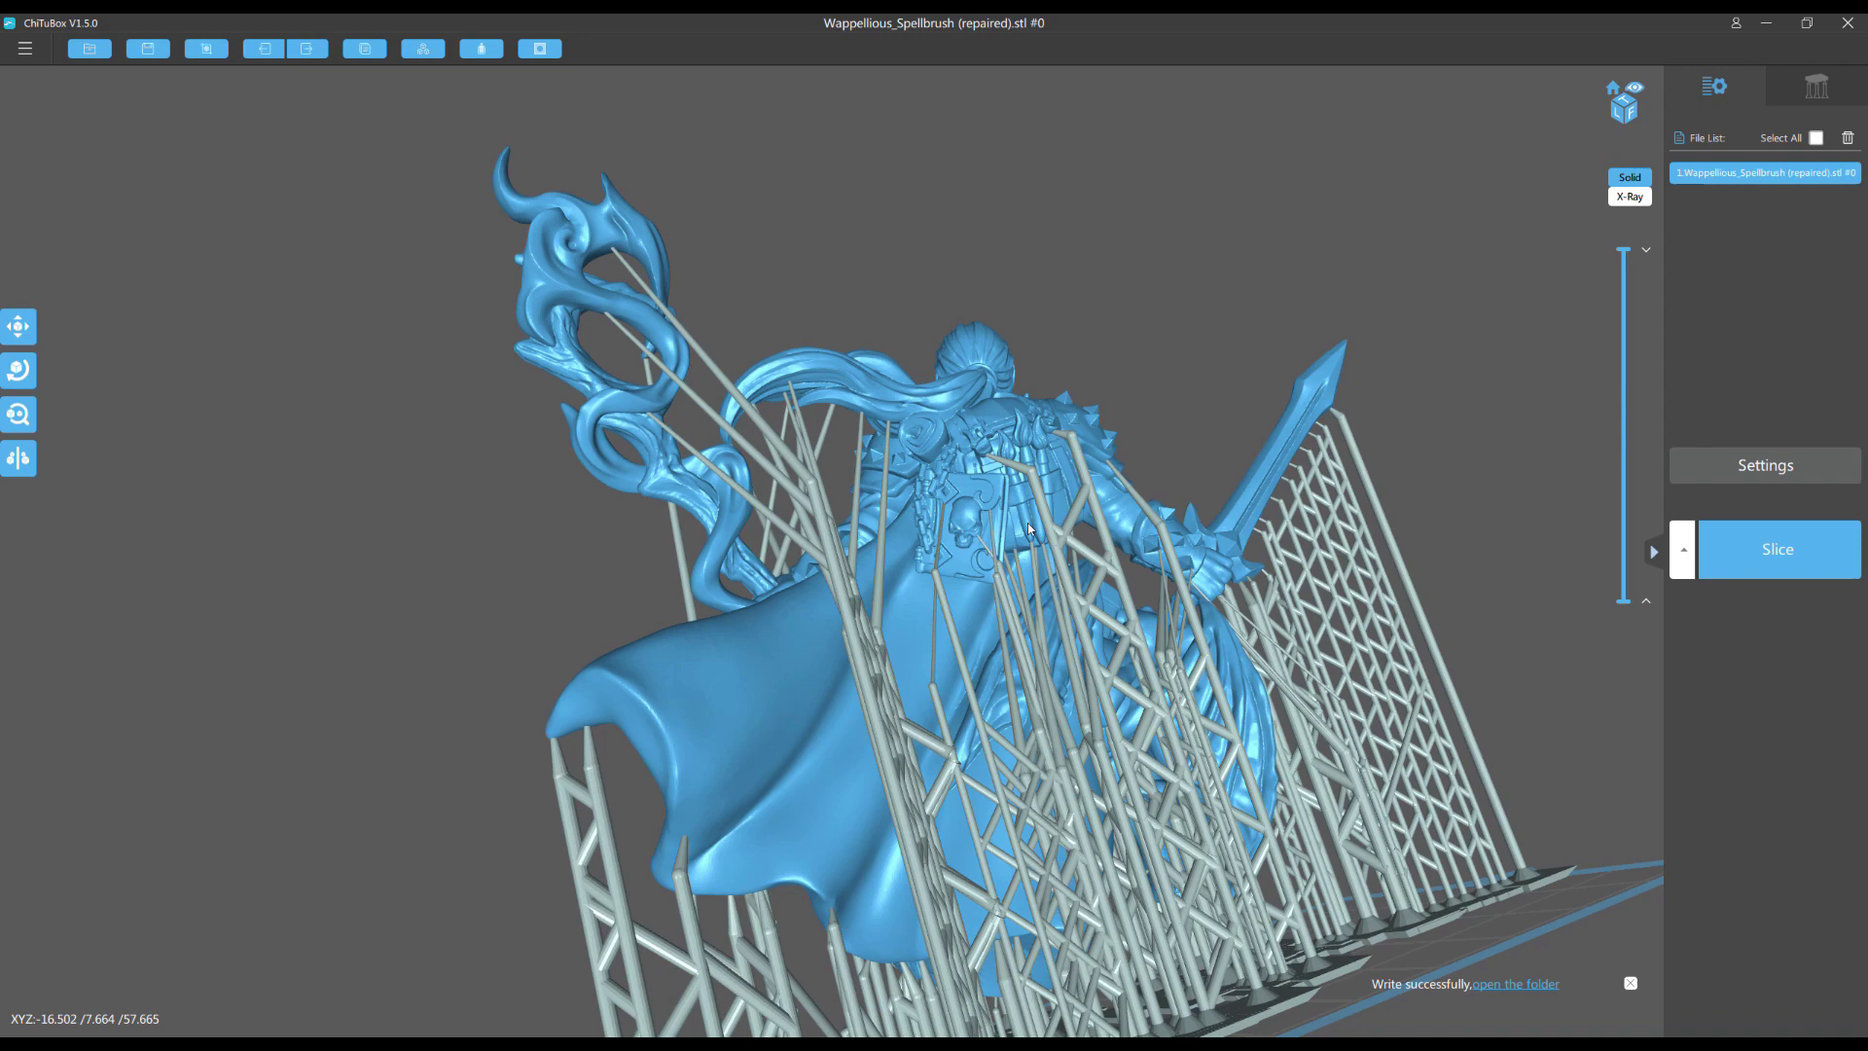
{"action": "right_click_drag", "start_coordinate": [910, 497], "coordinate": [949, 540]}
{"action": "scroll", "coordinate": [856, 429], "scroll_direction": "up", "scroll_amount": 5}
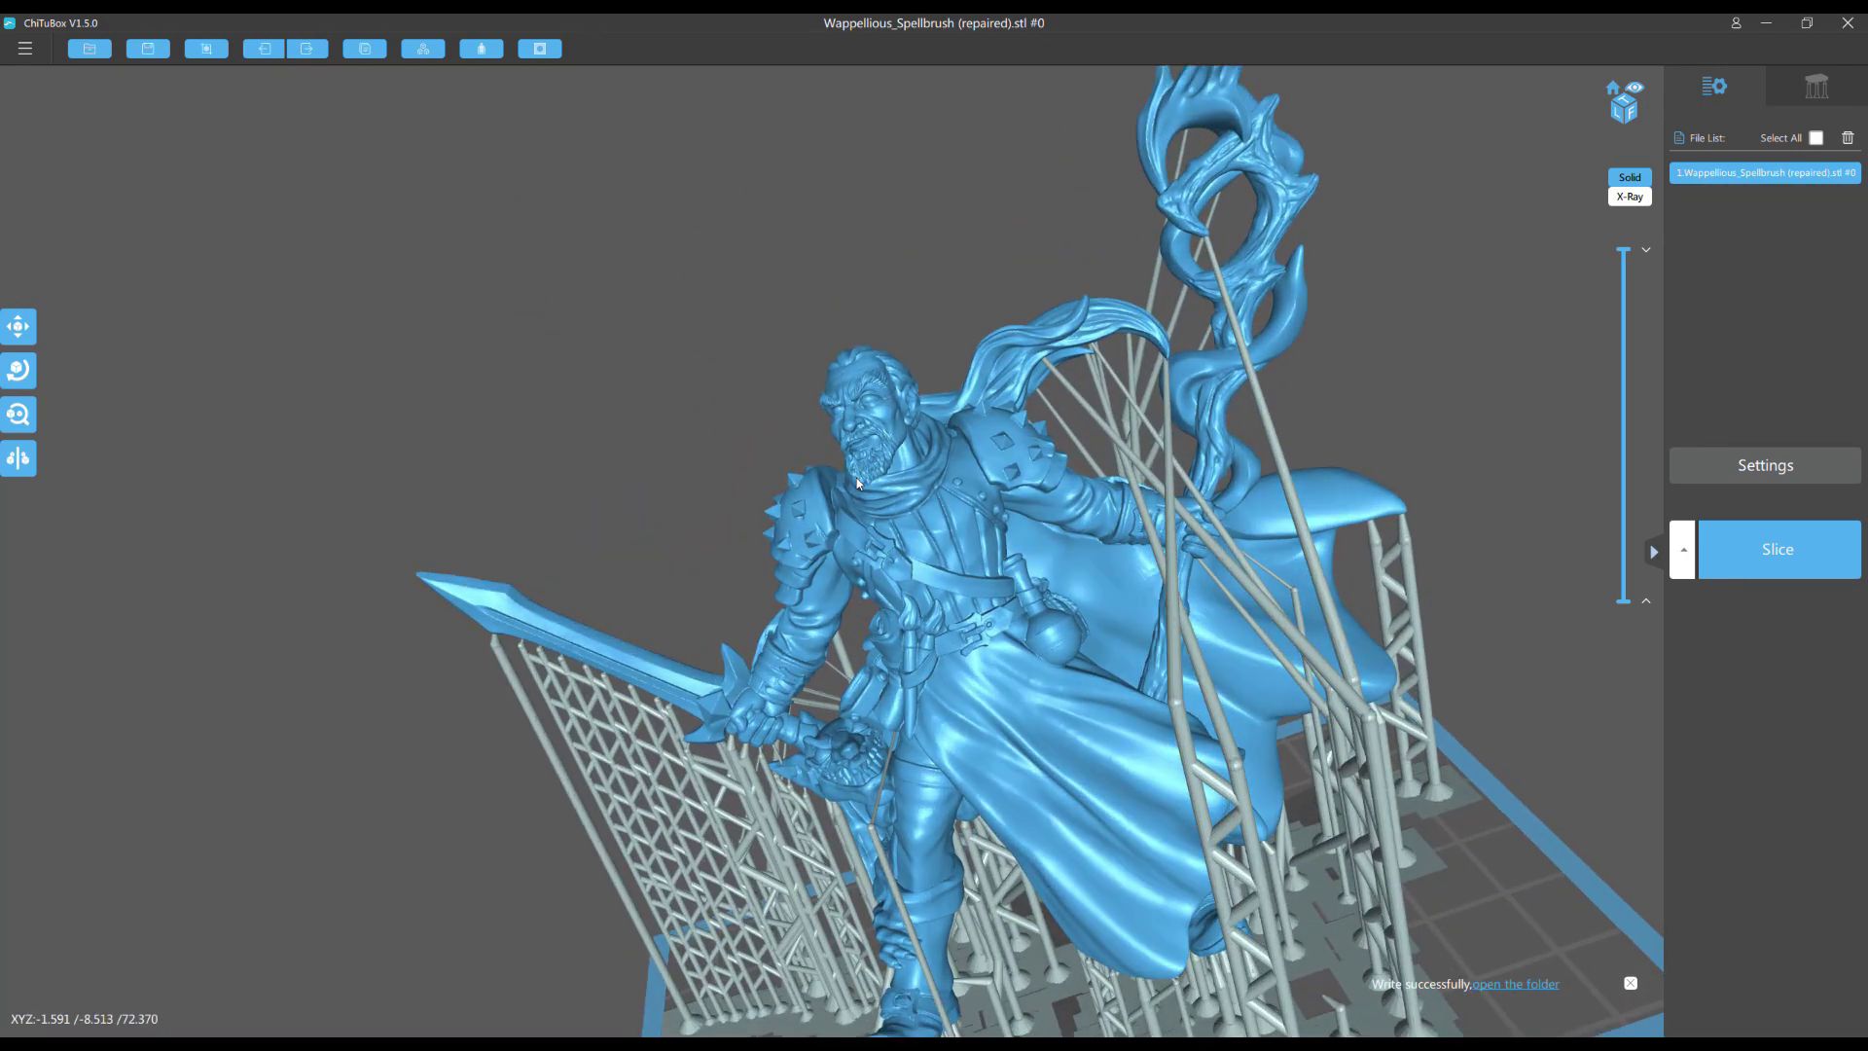
{"action": "scroll", "coordinate": [856, 429], "scroll_direction": "down", "scroll_amount": 5}
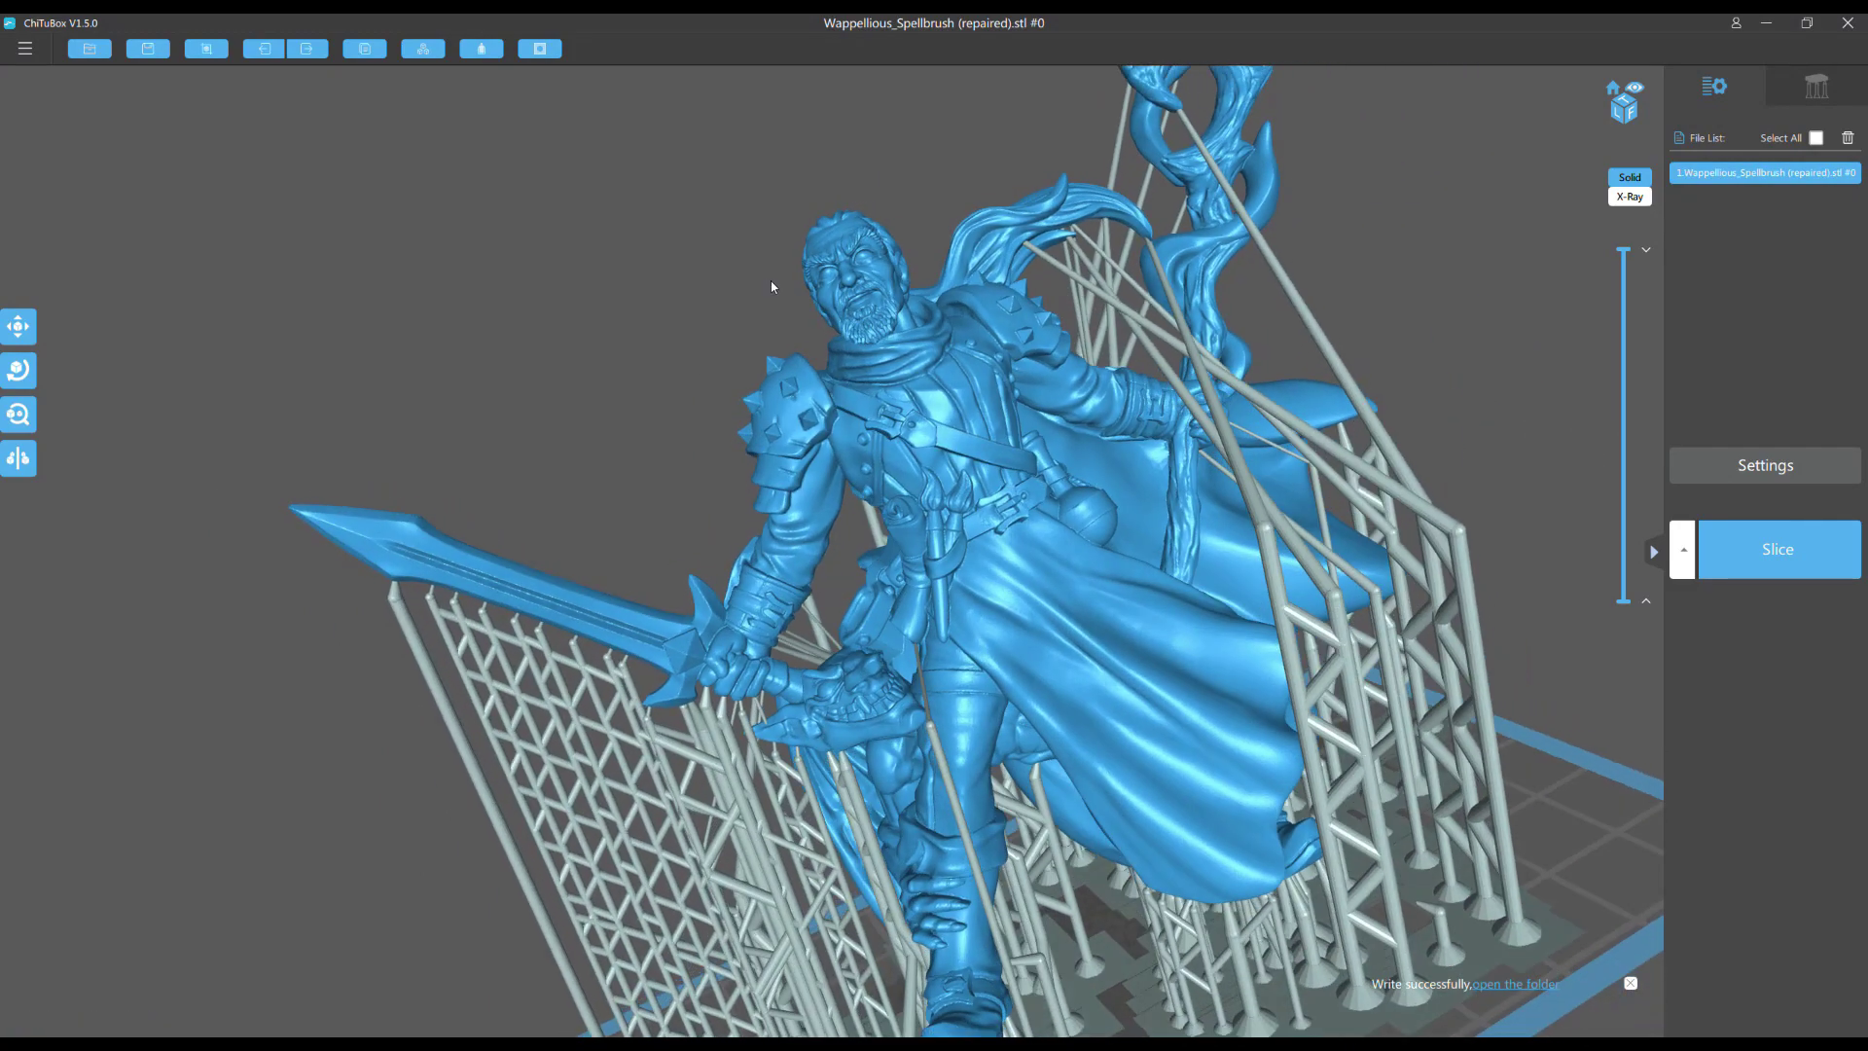
{"action": "right_click_drag", "start_coordinate": [772, 286], "coordinate": [885, 524]}
{"action": "scroll", "coordinate": [639, 333], "scroll_direction": "down", "scroll_amount": 2}
{"action": "scroll", "coordinate": [815, 322], "scroll_direction": "down", "scroll_amount": 2}
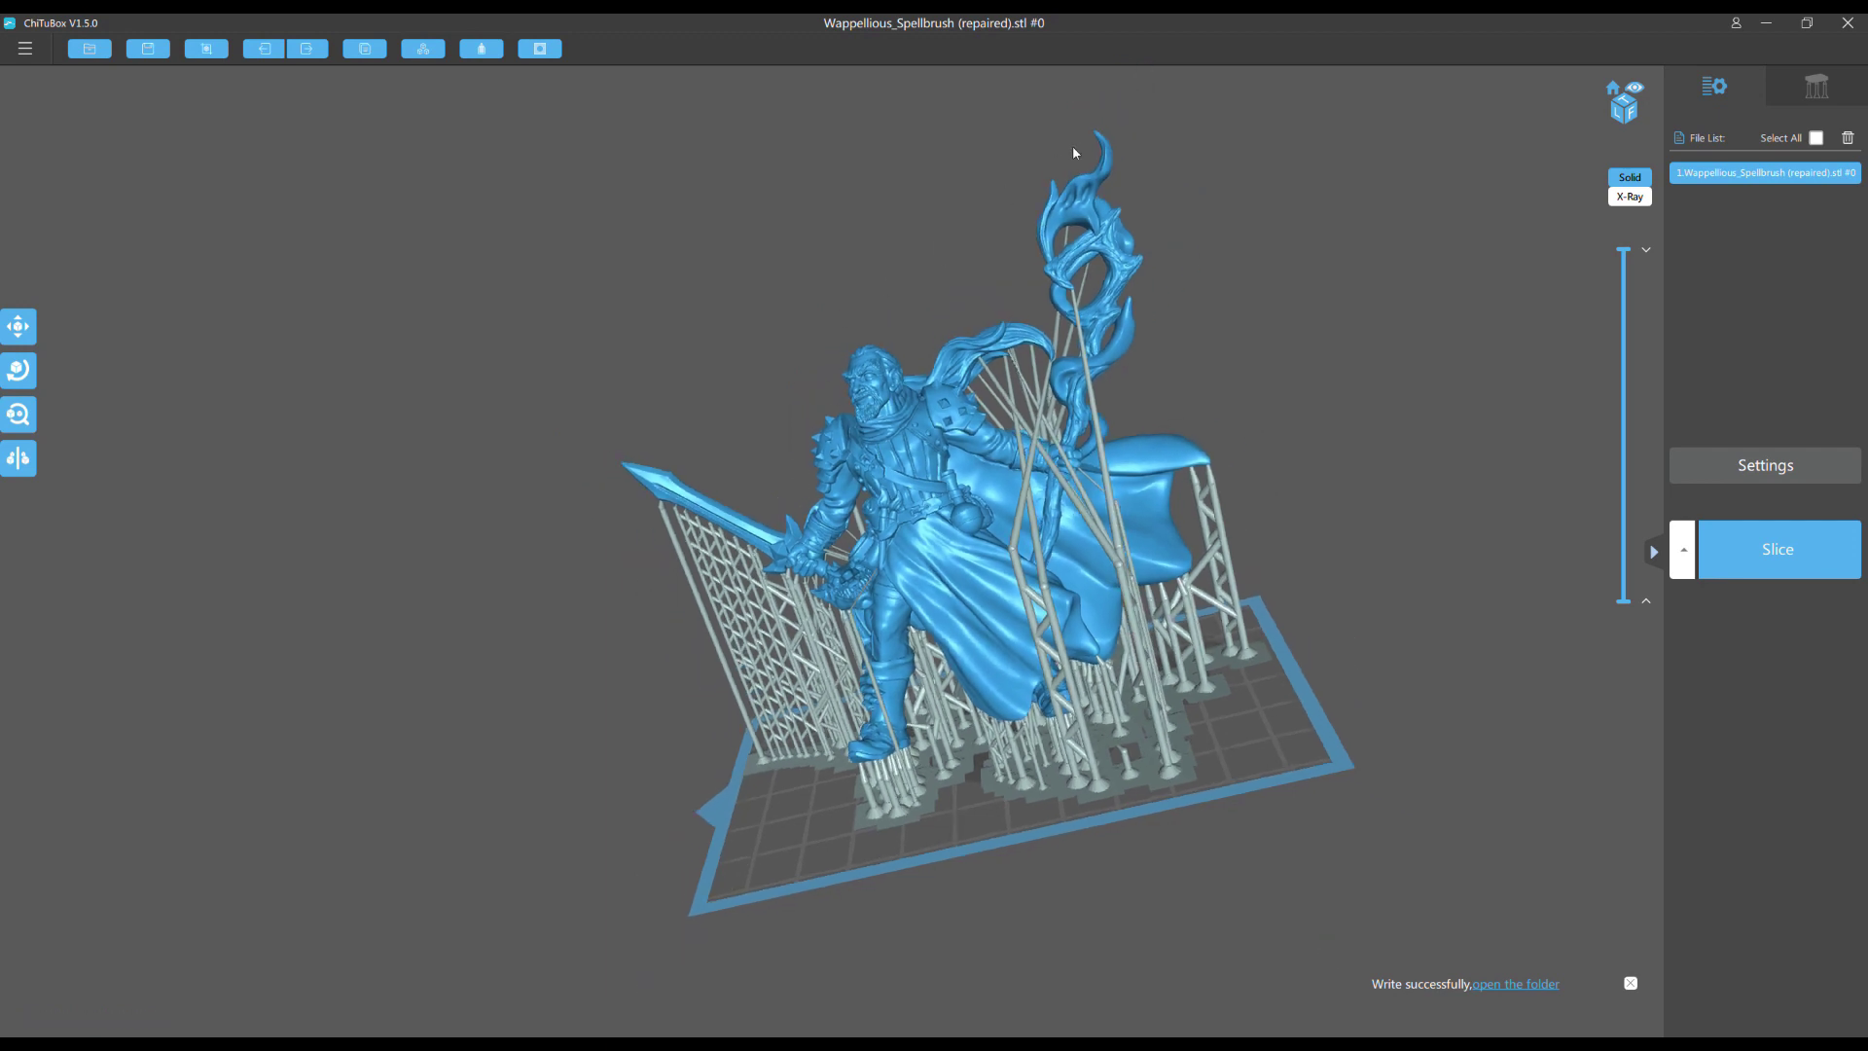
{"action": "left_click", "coordinate": [17, 417]}
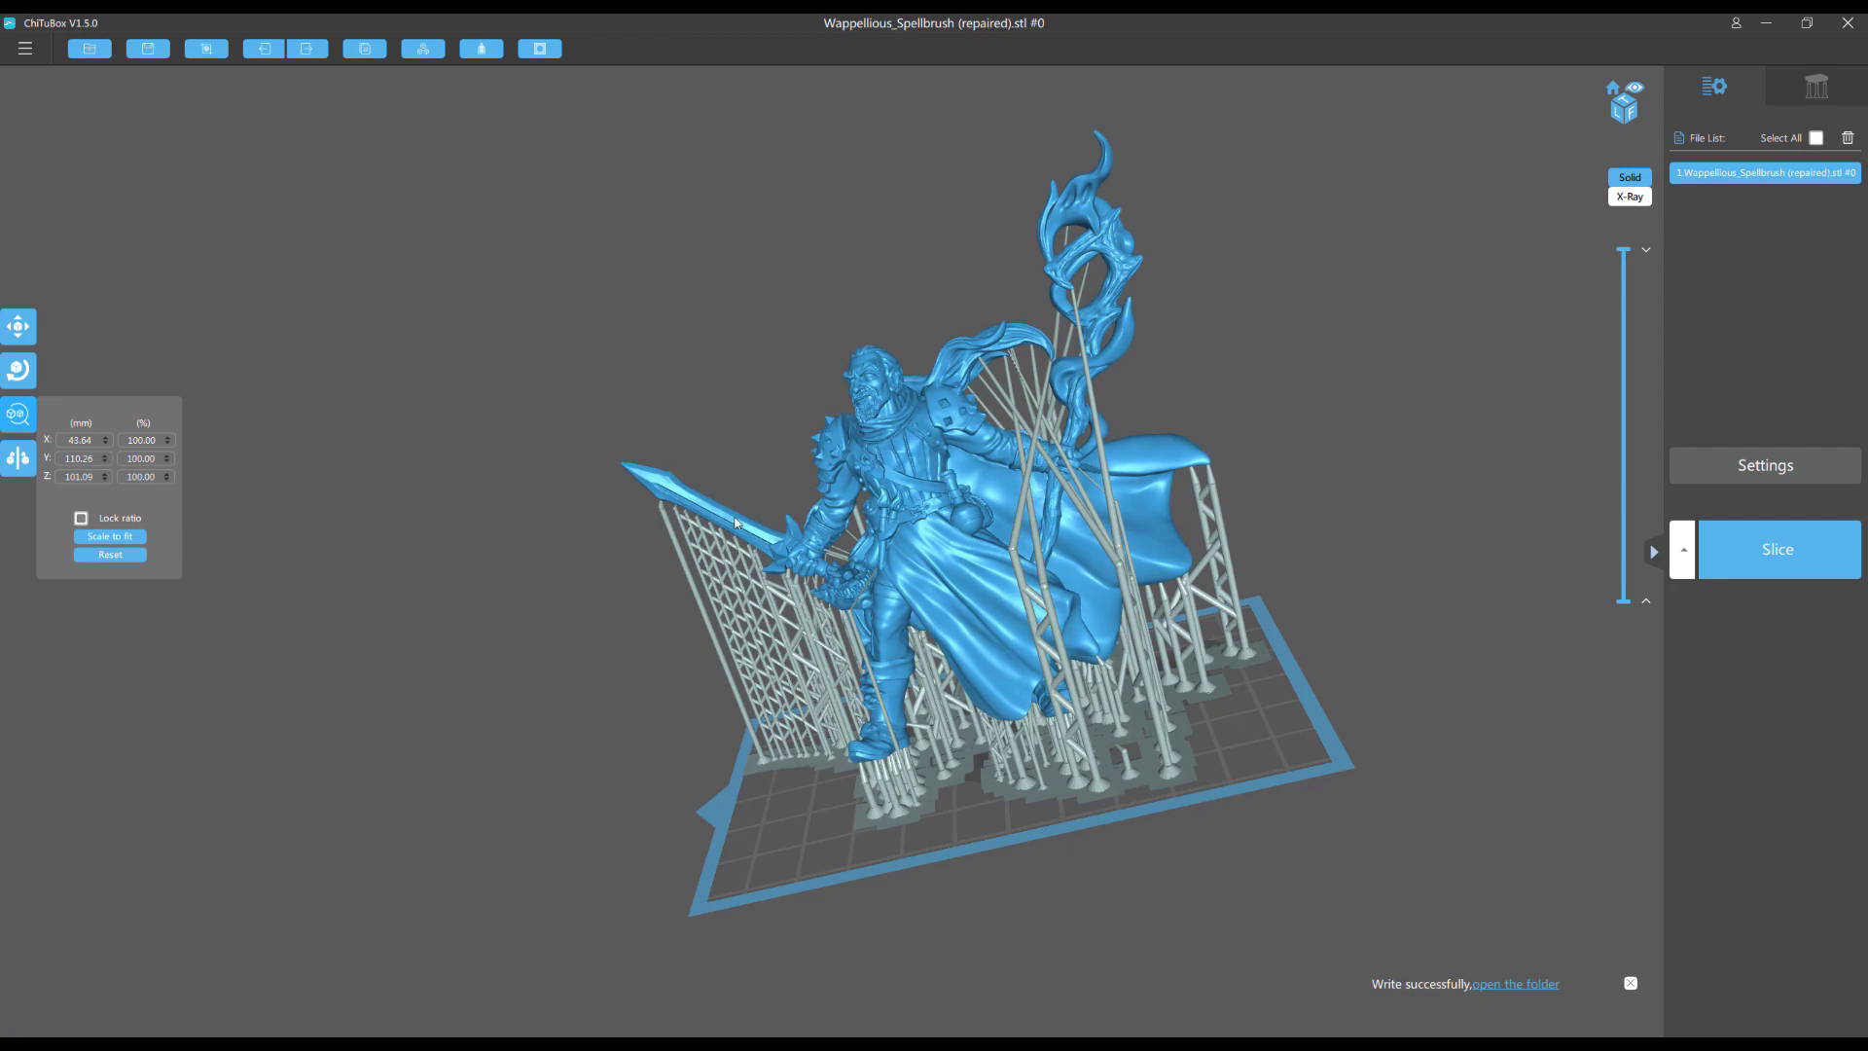
{"action": "left_click_drag", "start_coordinate": [737, 523], "coordinate": [904, 370]}
{"action": "scroll", "coordinate": [746, 374], "scroll_direction": "up", "scroll_amount": 3}
{"action": "scroll", "coordinate": [902, 376], "scroll_direction": "up", "scroll_amount": 3}
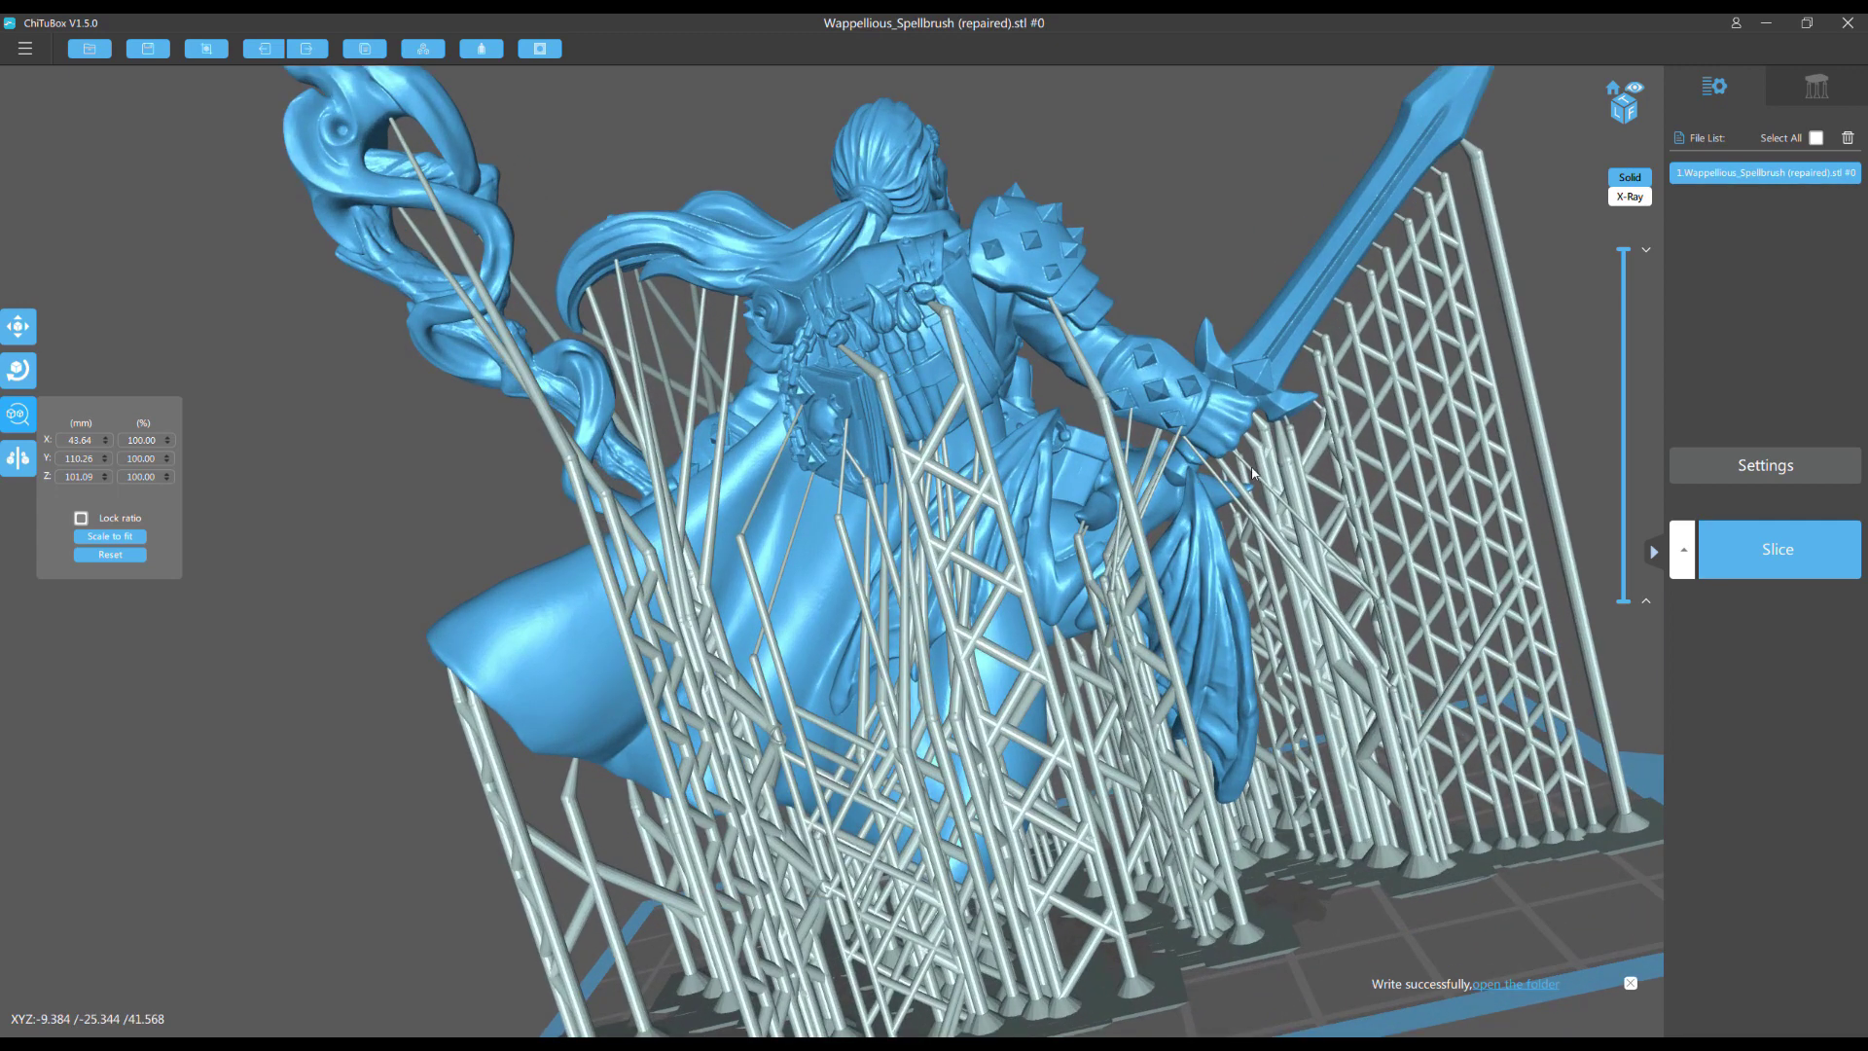
{"action": "scroll", "coordinate": [1146, 430], "scroll_direction": "down", "scroll_amount": 2}
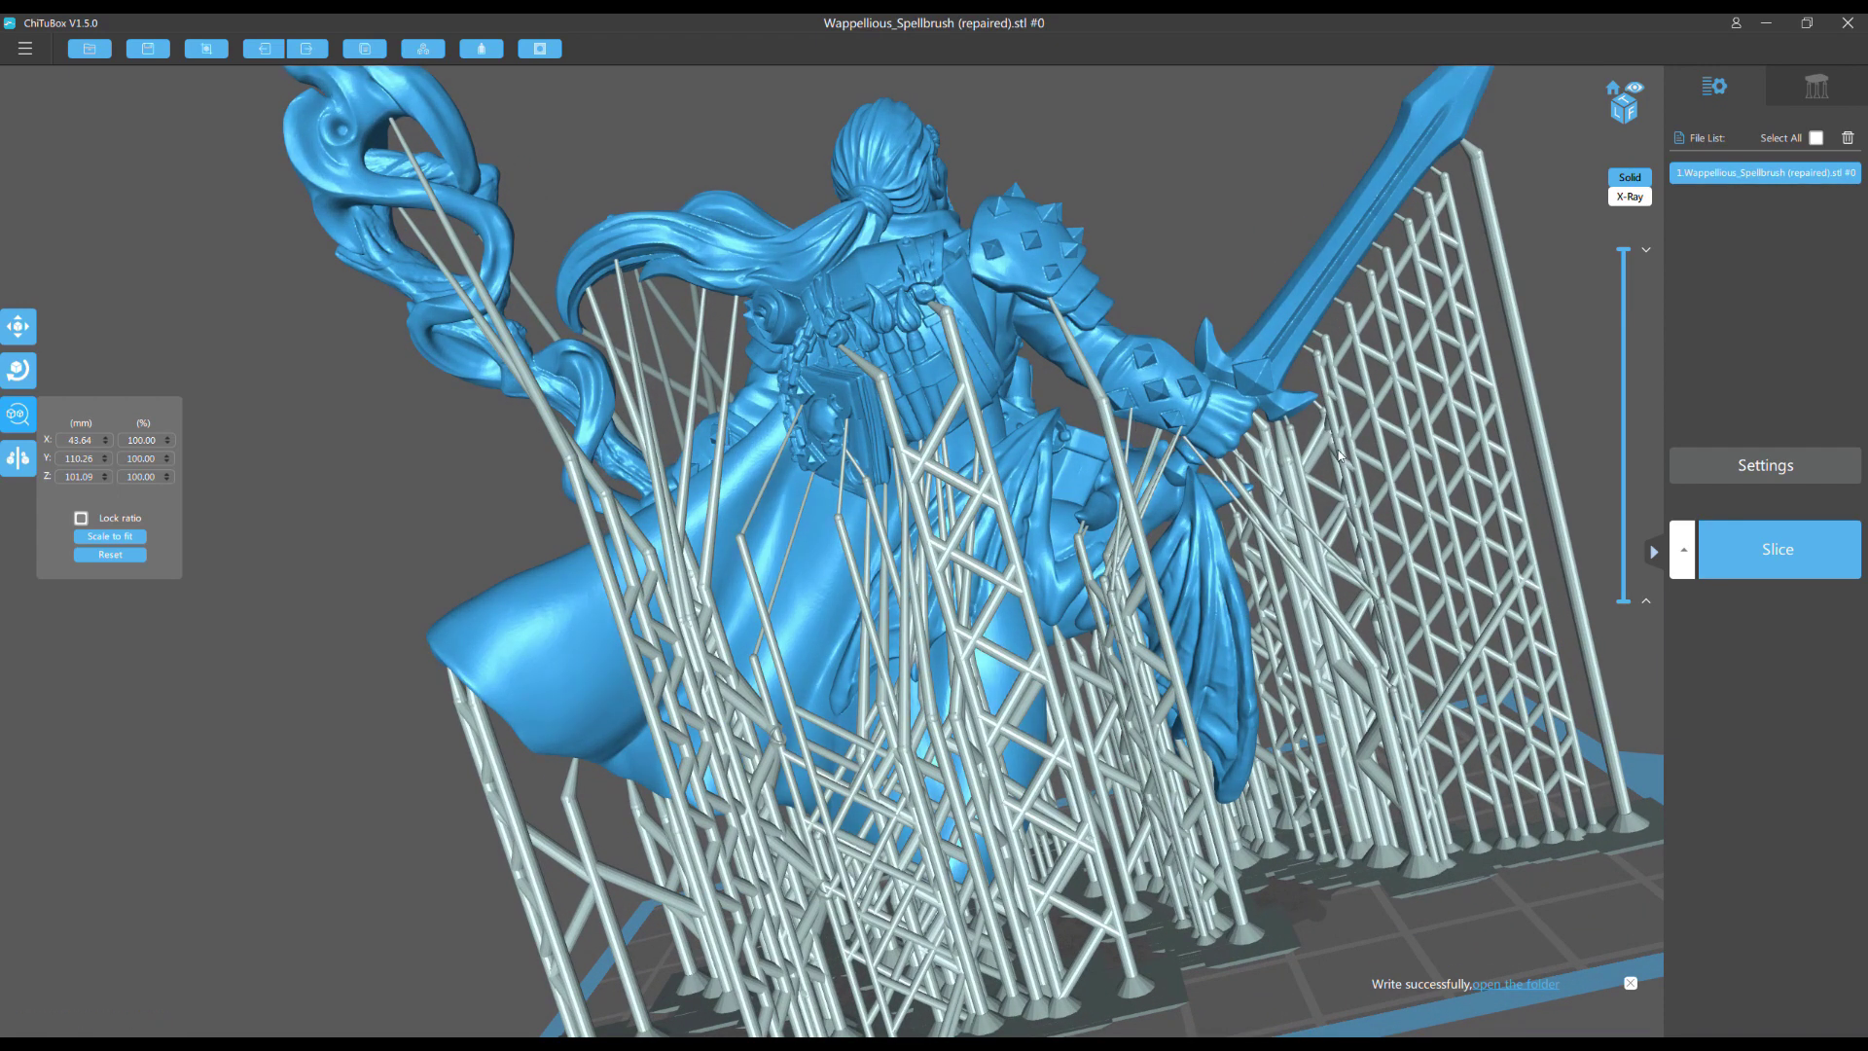
{"action": "left_click_drag", "start_coordinate": [1316, 455], "coordinate": [1282, 484]}
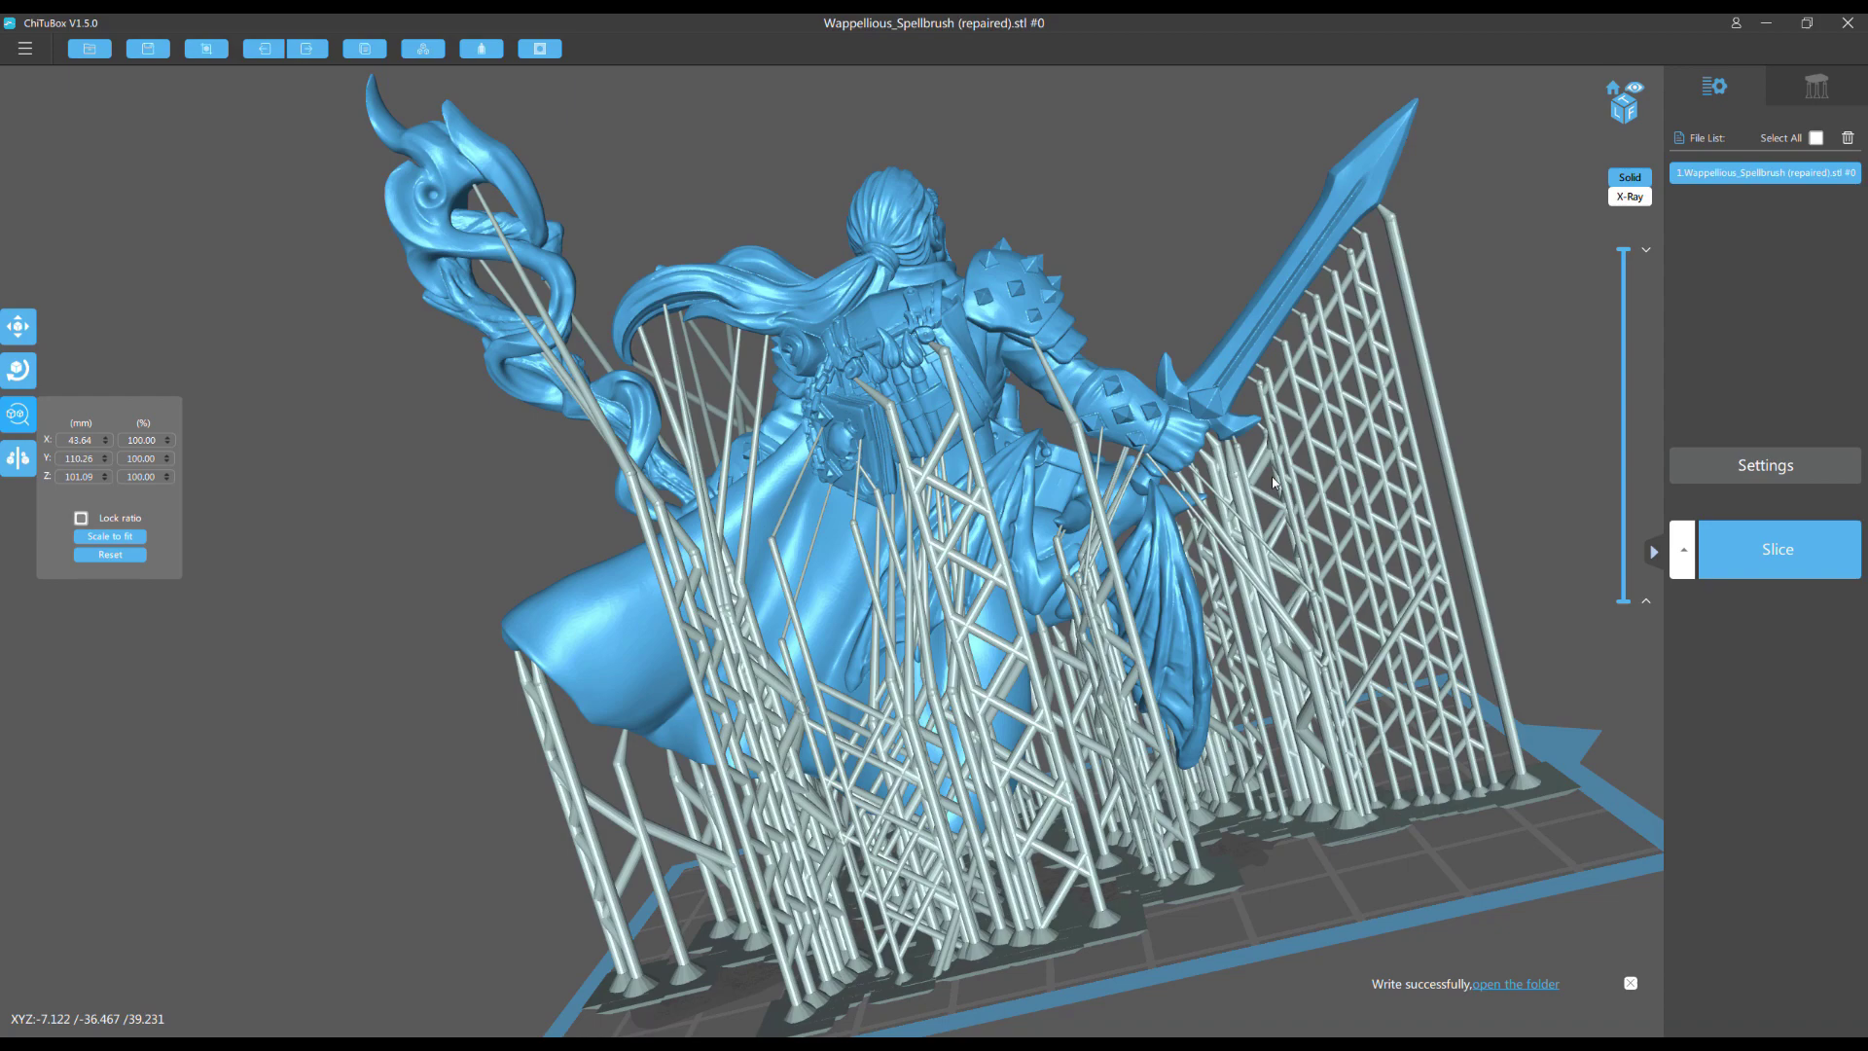
{"action": "left_click_drag", "start_coordinate": [1039, 300], "coordinate": [505, 350]}
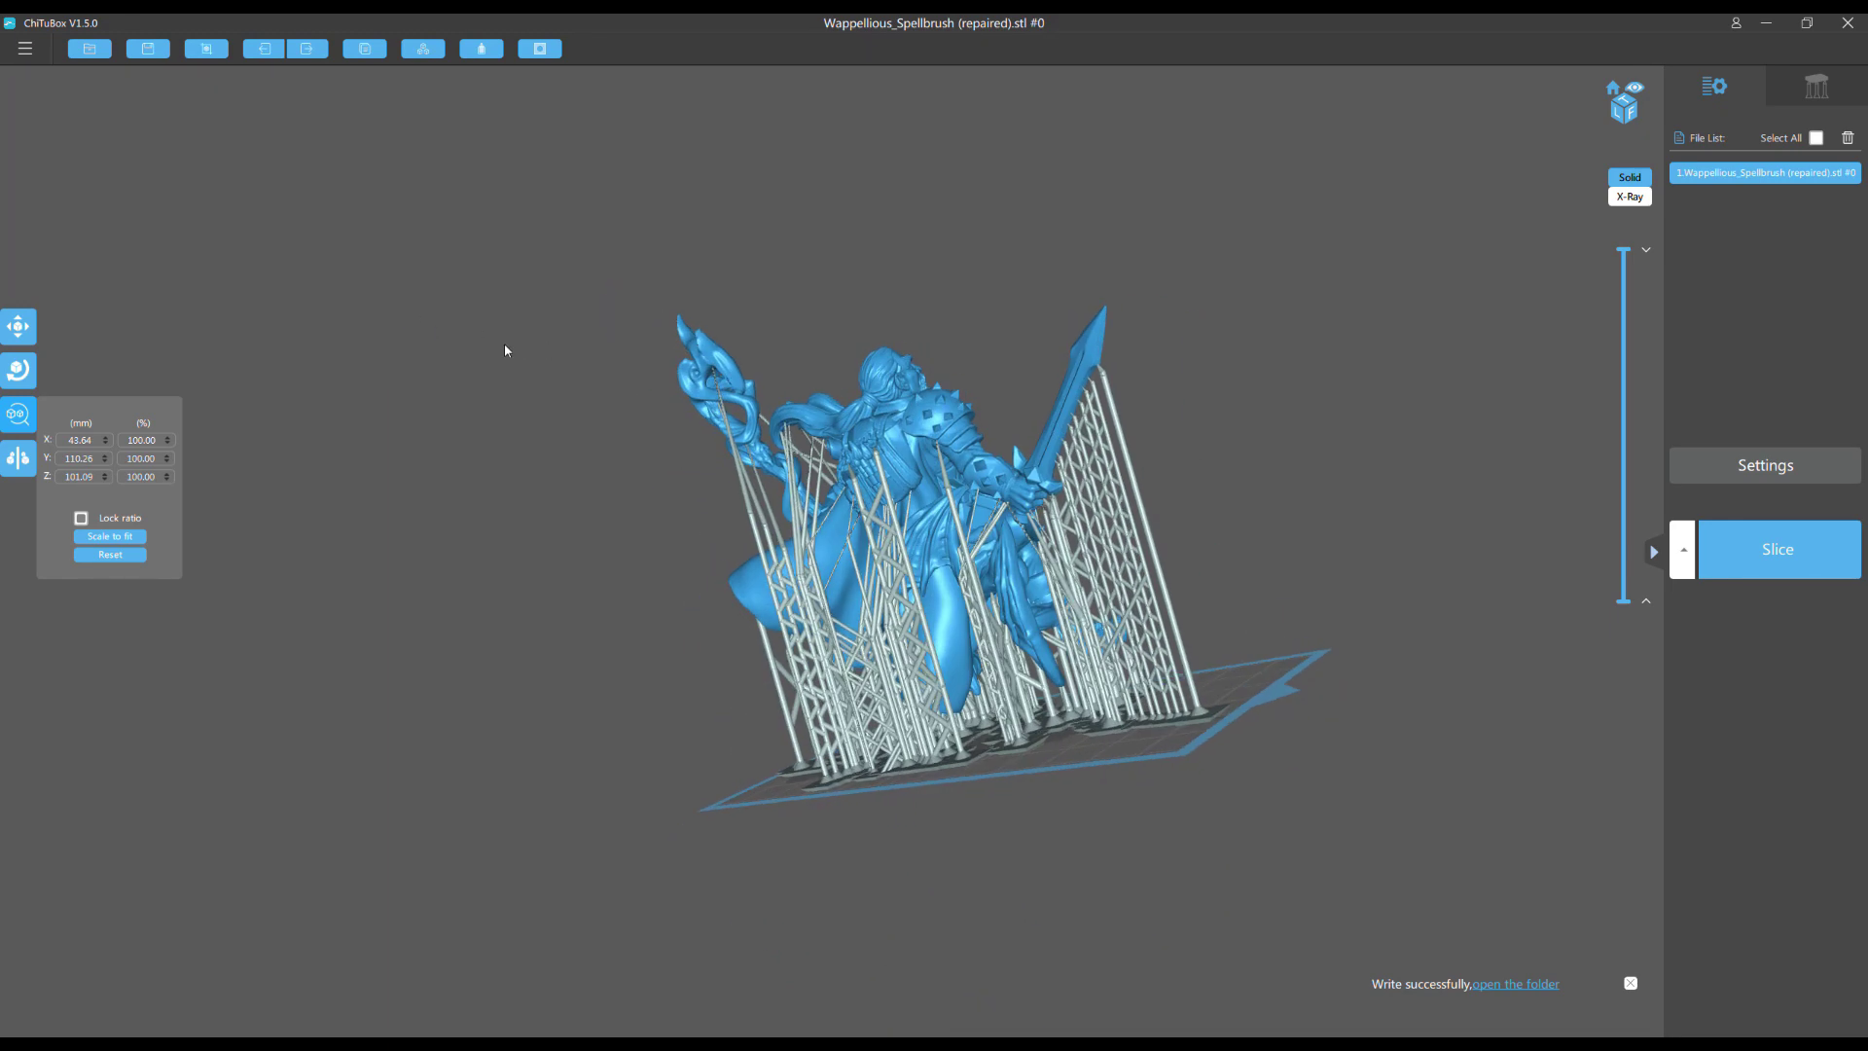
{"action": "left_click_drag", "start_coordinate": [880, 414], "coordinate": [815, 446]}
{"action": "scroll", "coordinate": [807, 445], "scroll_direction": "up", "scroll_amount": 5}
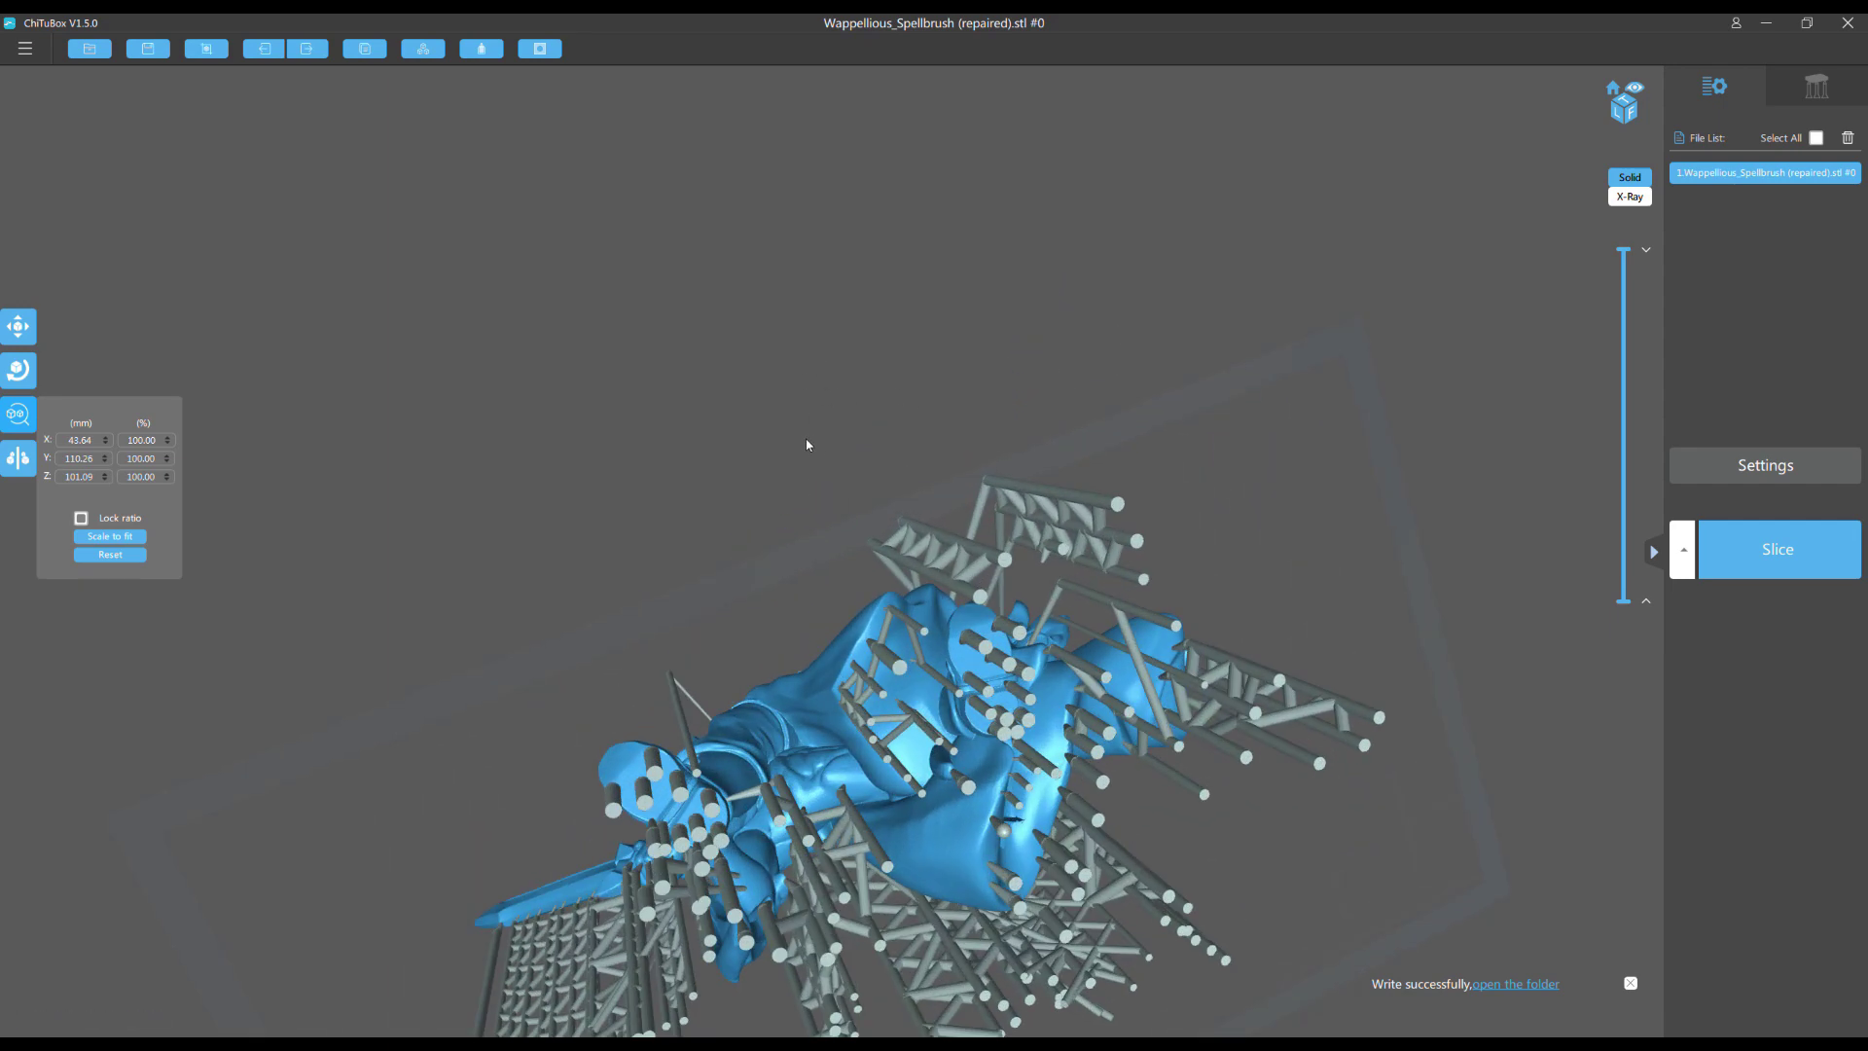
{"action": "scroll", "coordinate": [806, 445], "scroll_direction": "up", "scroll_amount": 10}
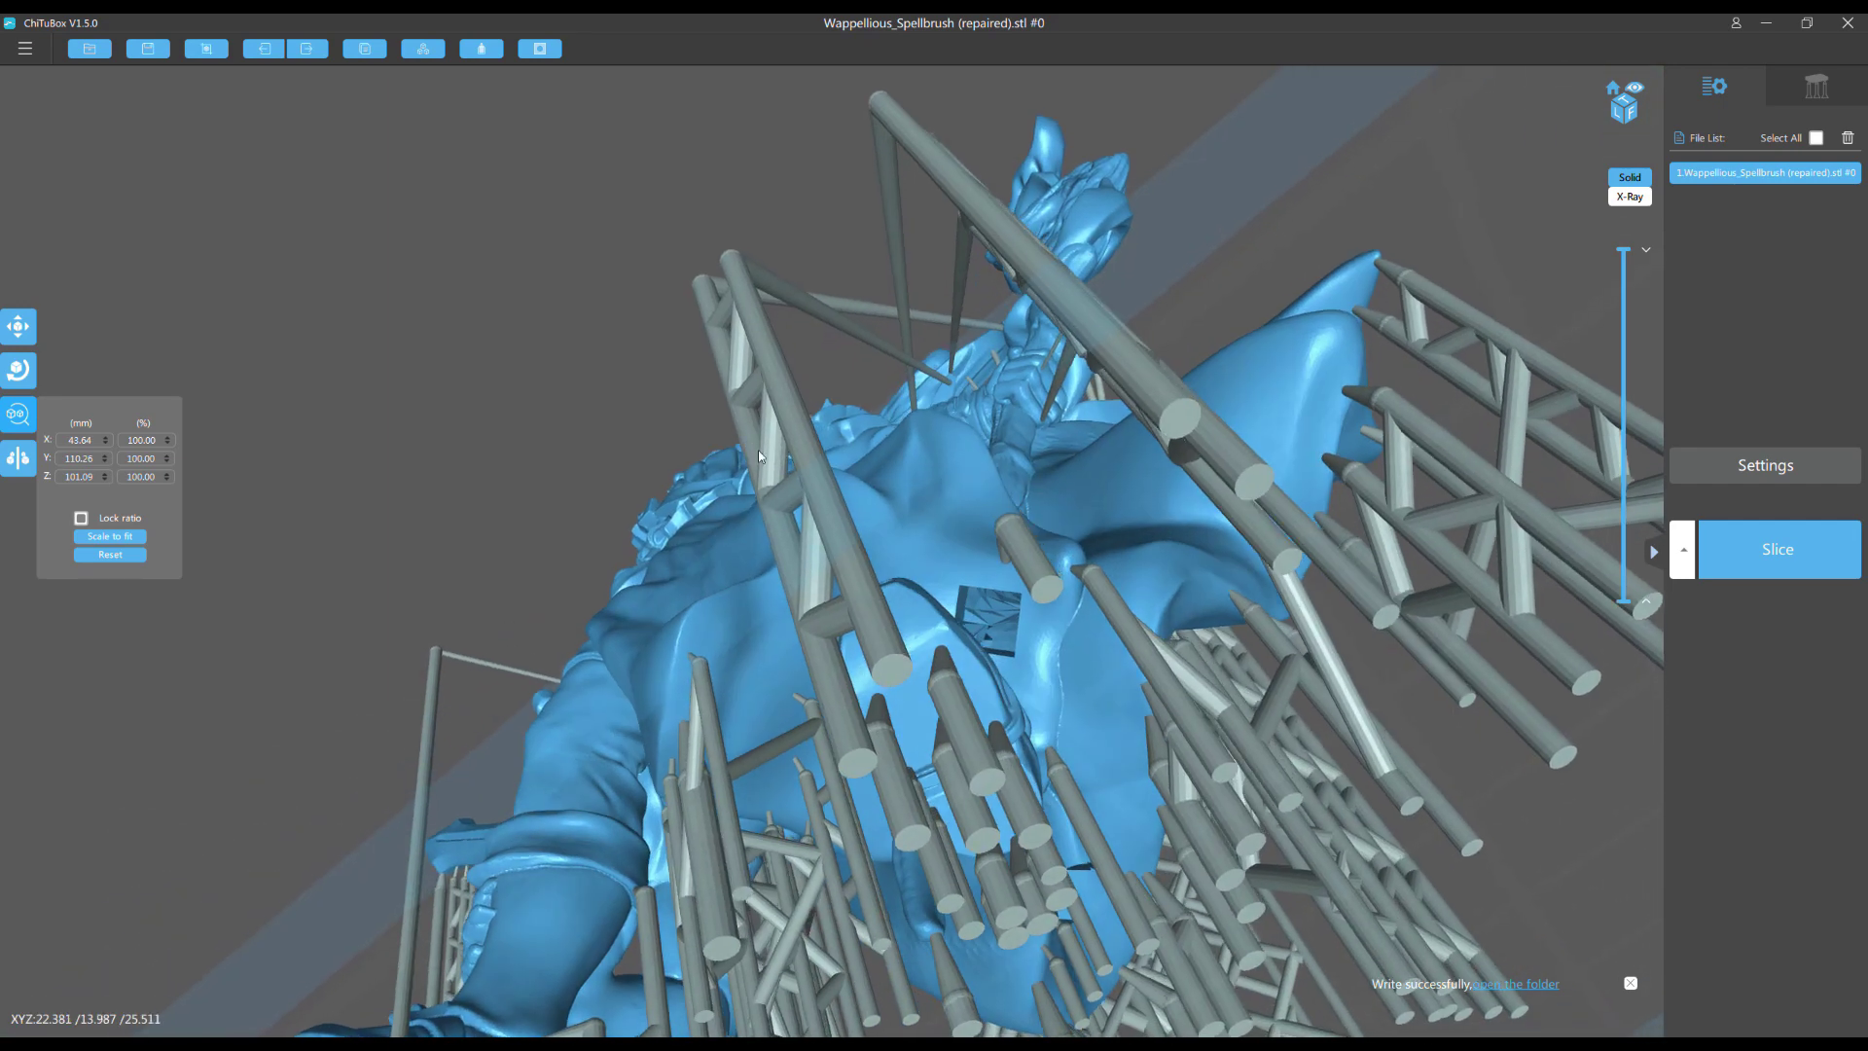
{"action": "left_click_drag", "start_coordinate": [760, 455], "coordinate": [777, 504]}
{"action": "scroll", "coordinate": [775, 504], "scroll_direction": "up", "scroll_amount": 2}
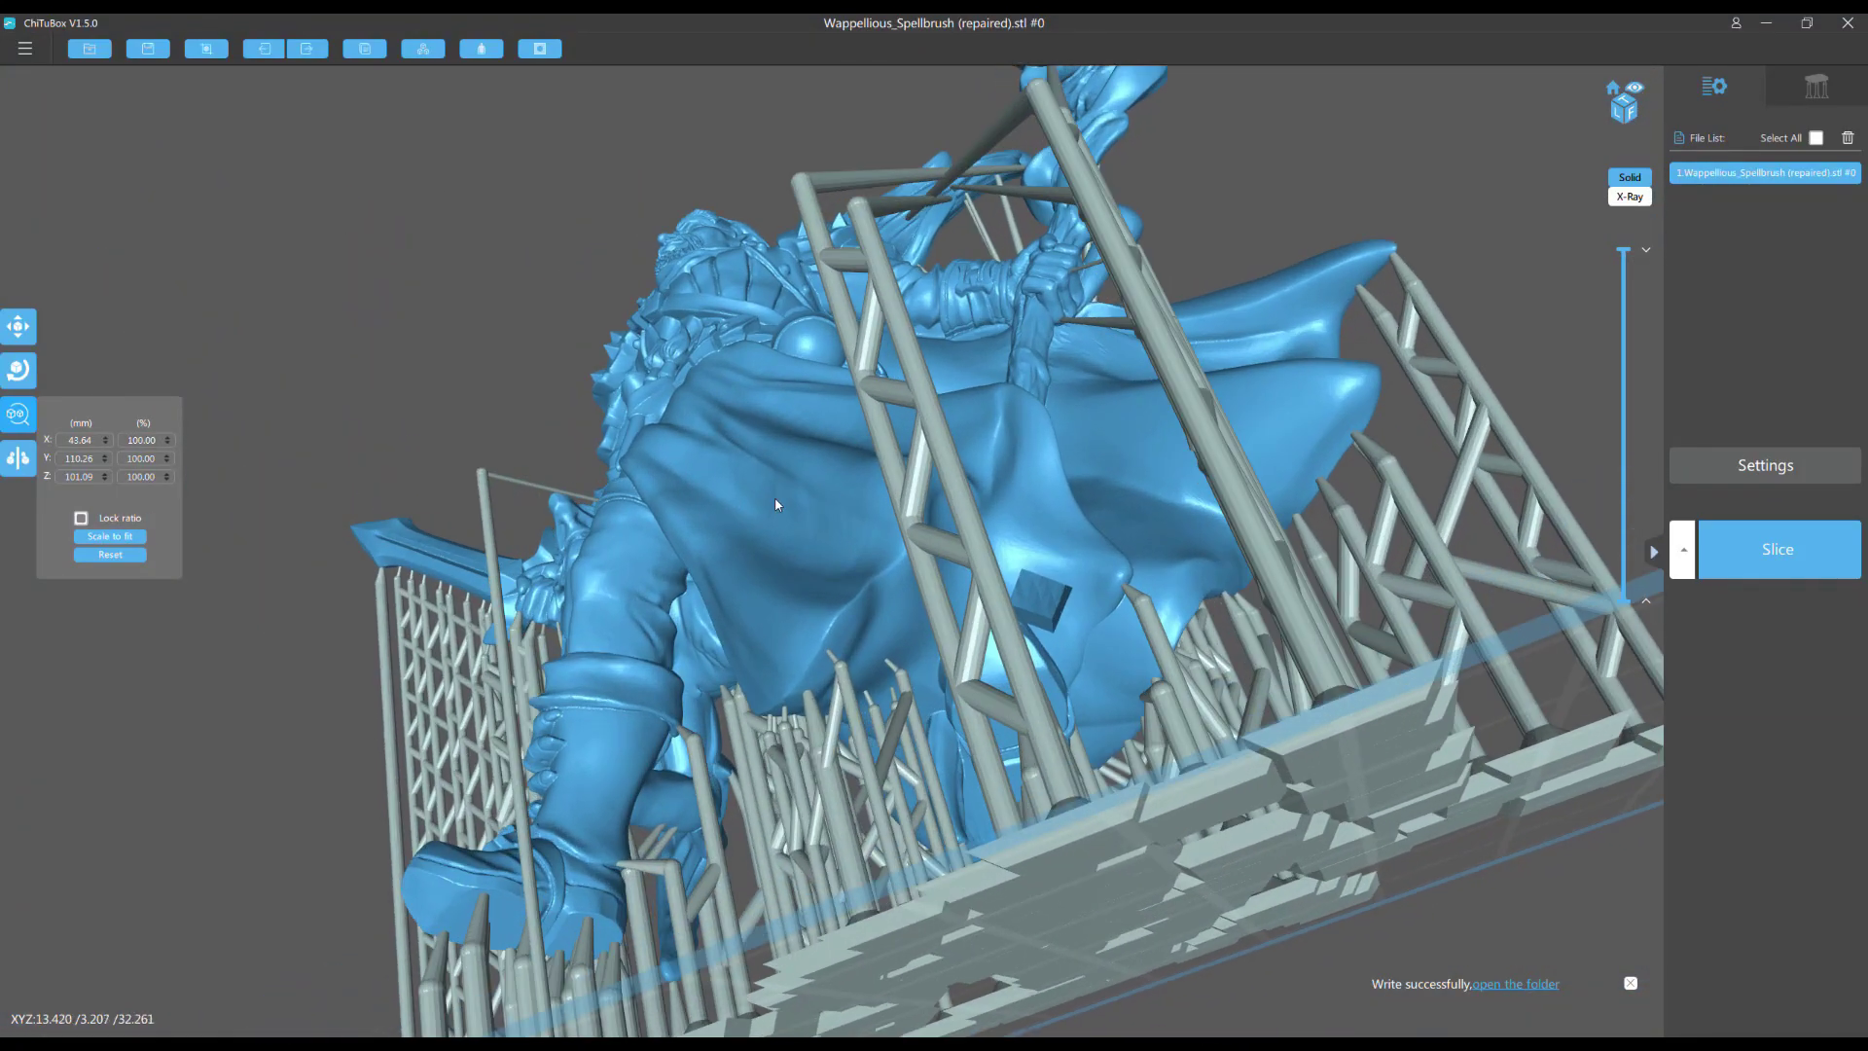
Dig a 5 mm square, 3 mm deep hole into the underside of the miniature's cloak.
{"action": "left_click", "coordinate": [538, 48]}
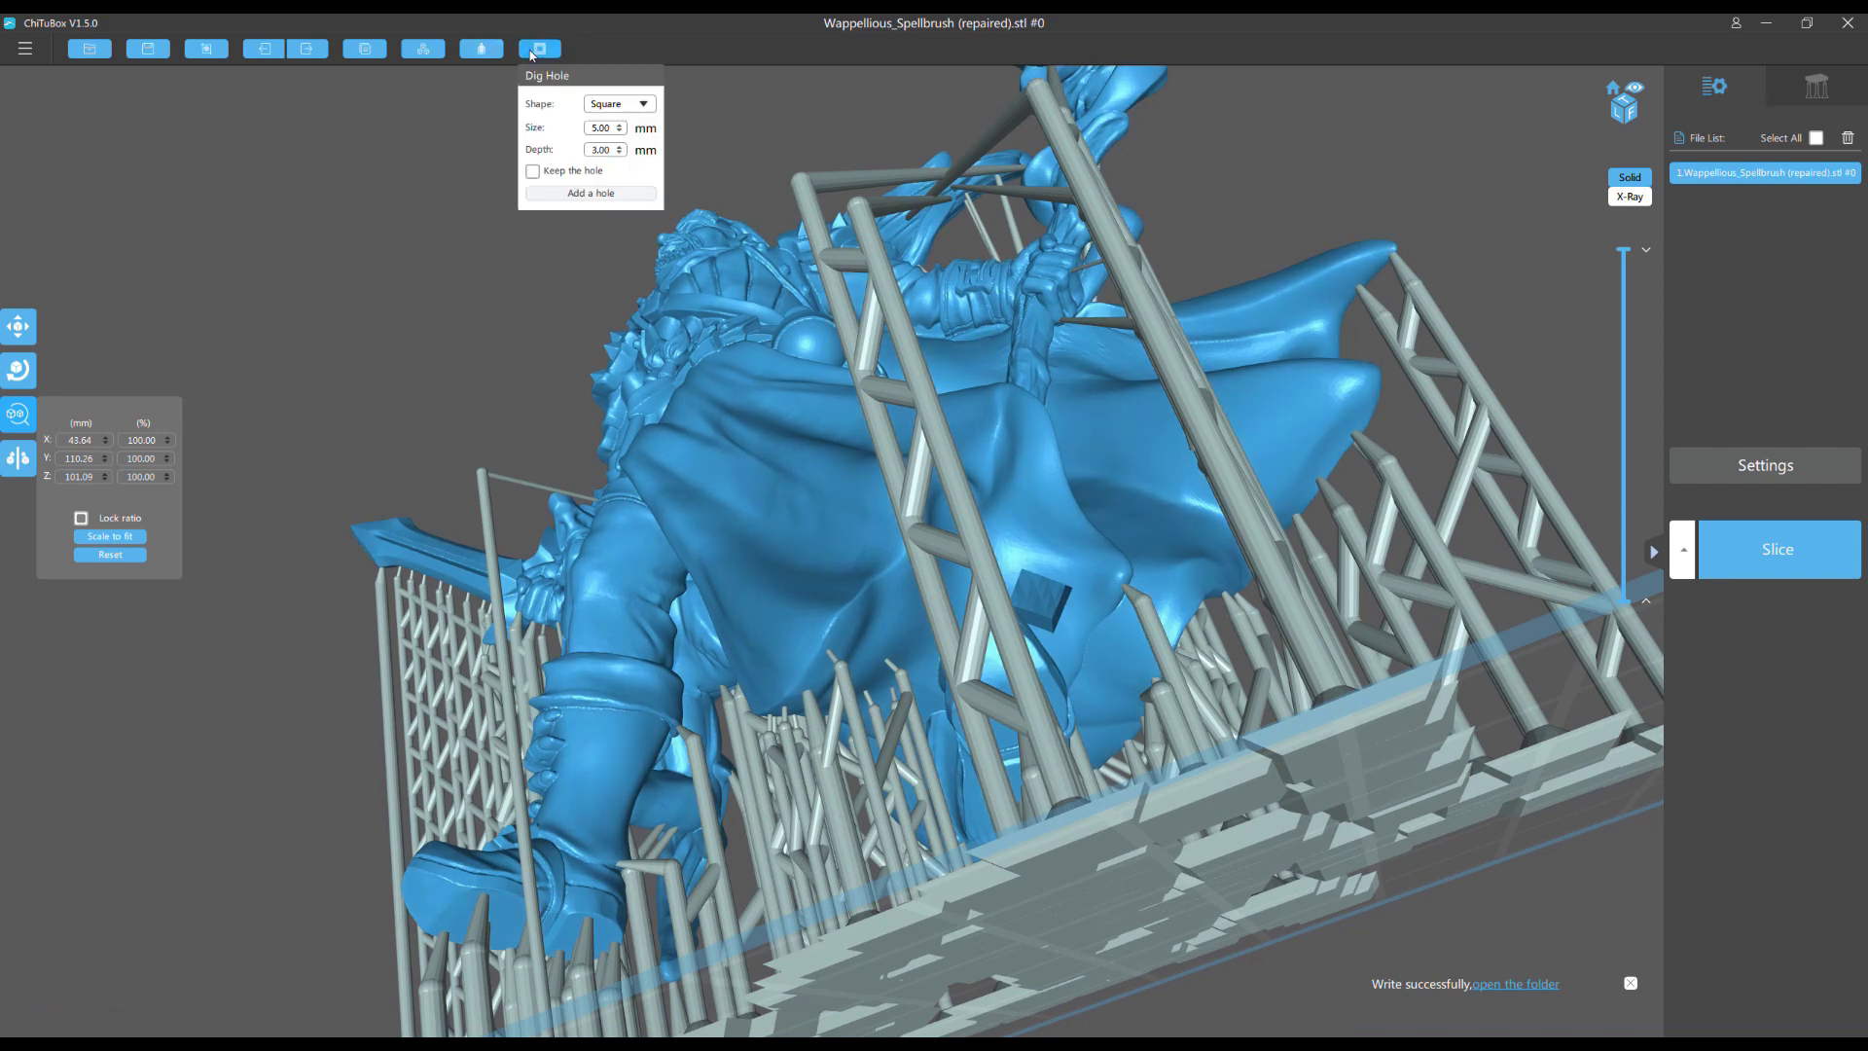
{"action": "left_click", "coordinate": [574, 195]}
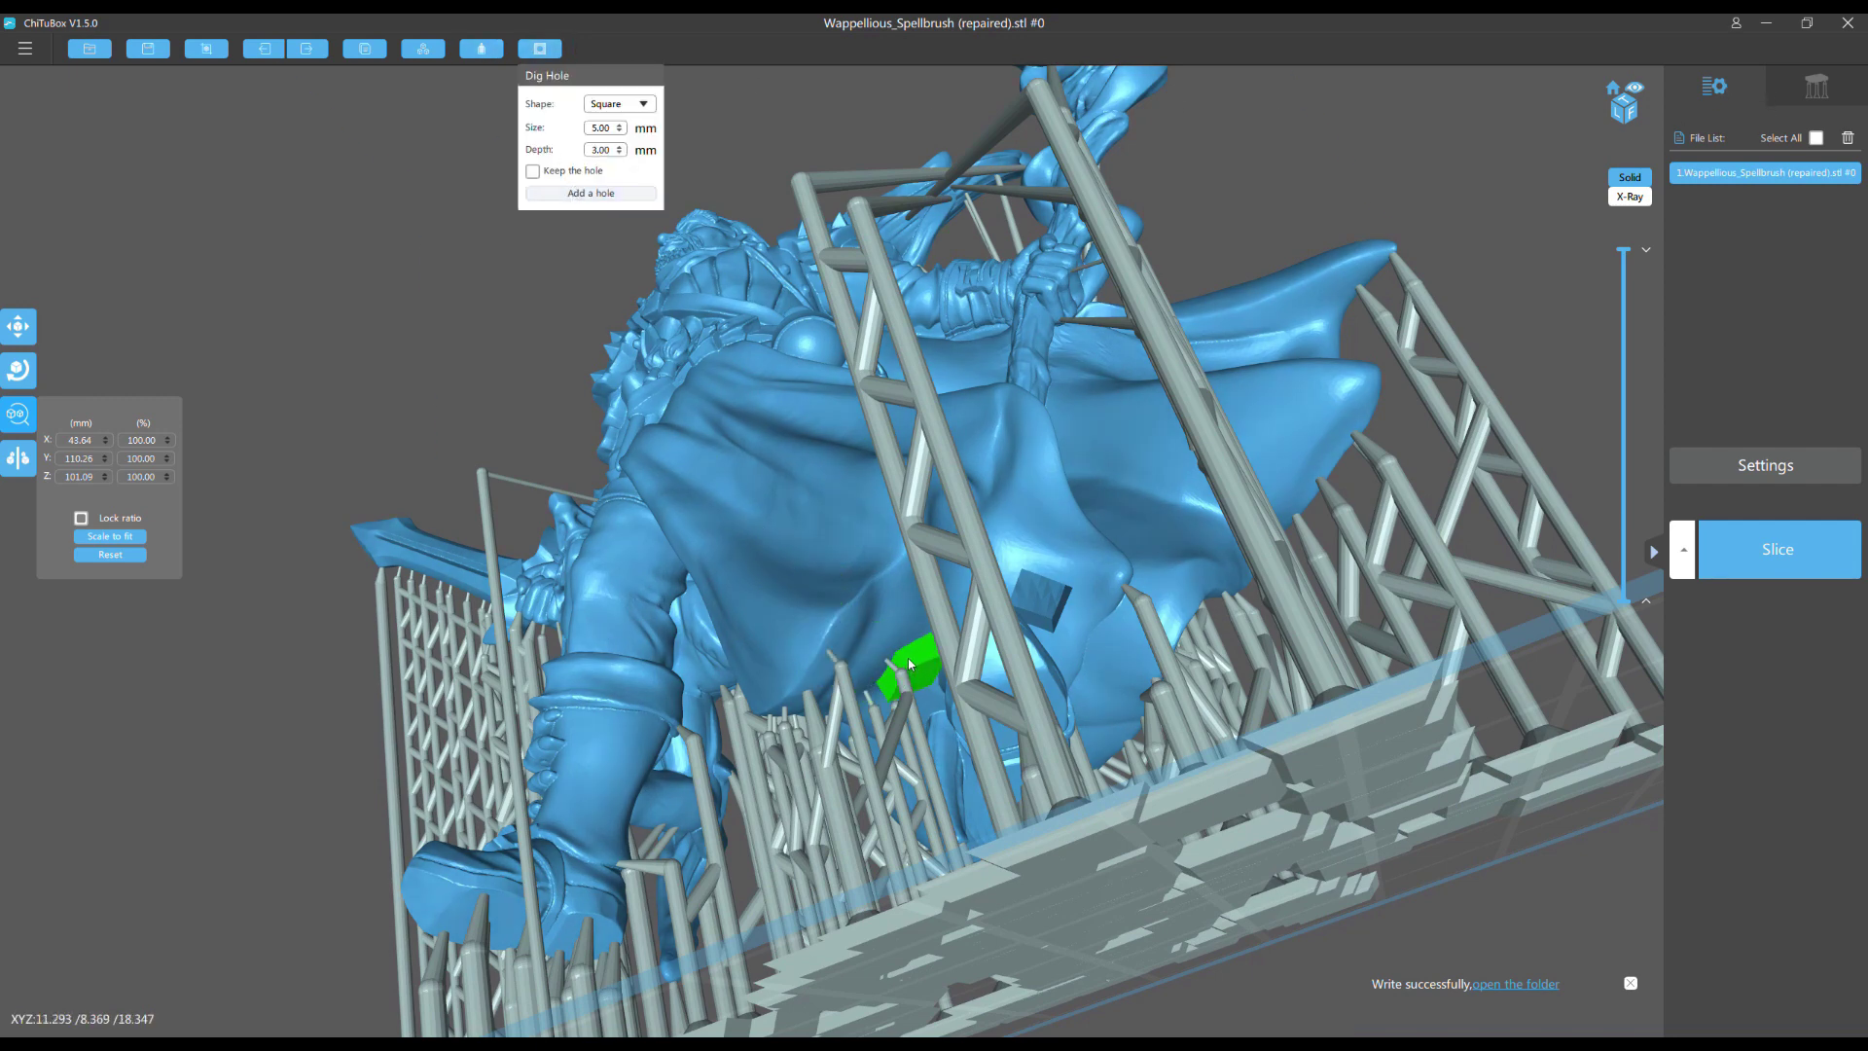
{"action": "left_click", "coordinate": [901, 644]}
{"action": "left_click_drag", "start_coordinate": [901, 644], "coordinate": [584, 506]}
{"action": "scroll", "coordinate": [584, 507], "scroll_direction": "up", "scroll_amount": 5}
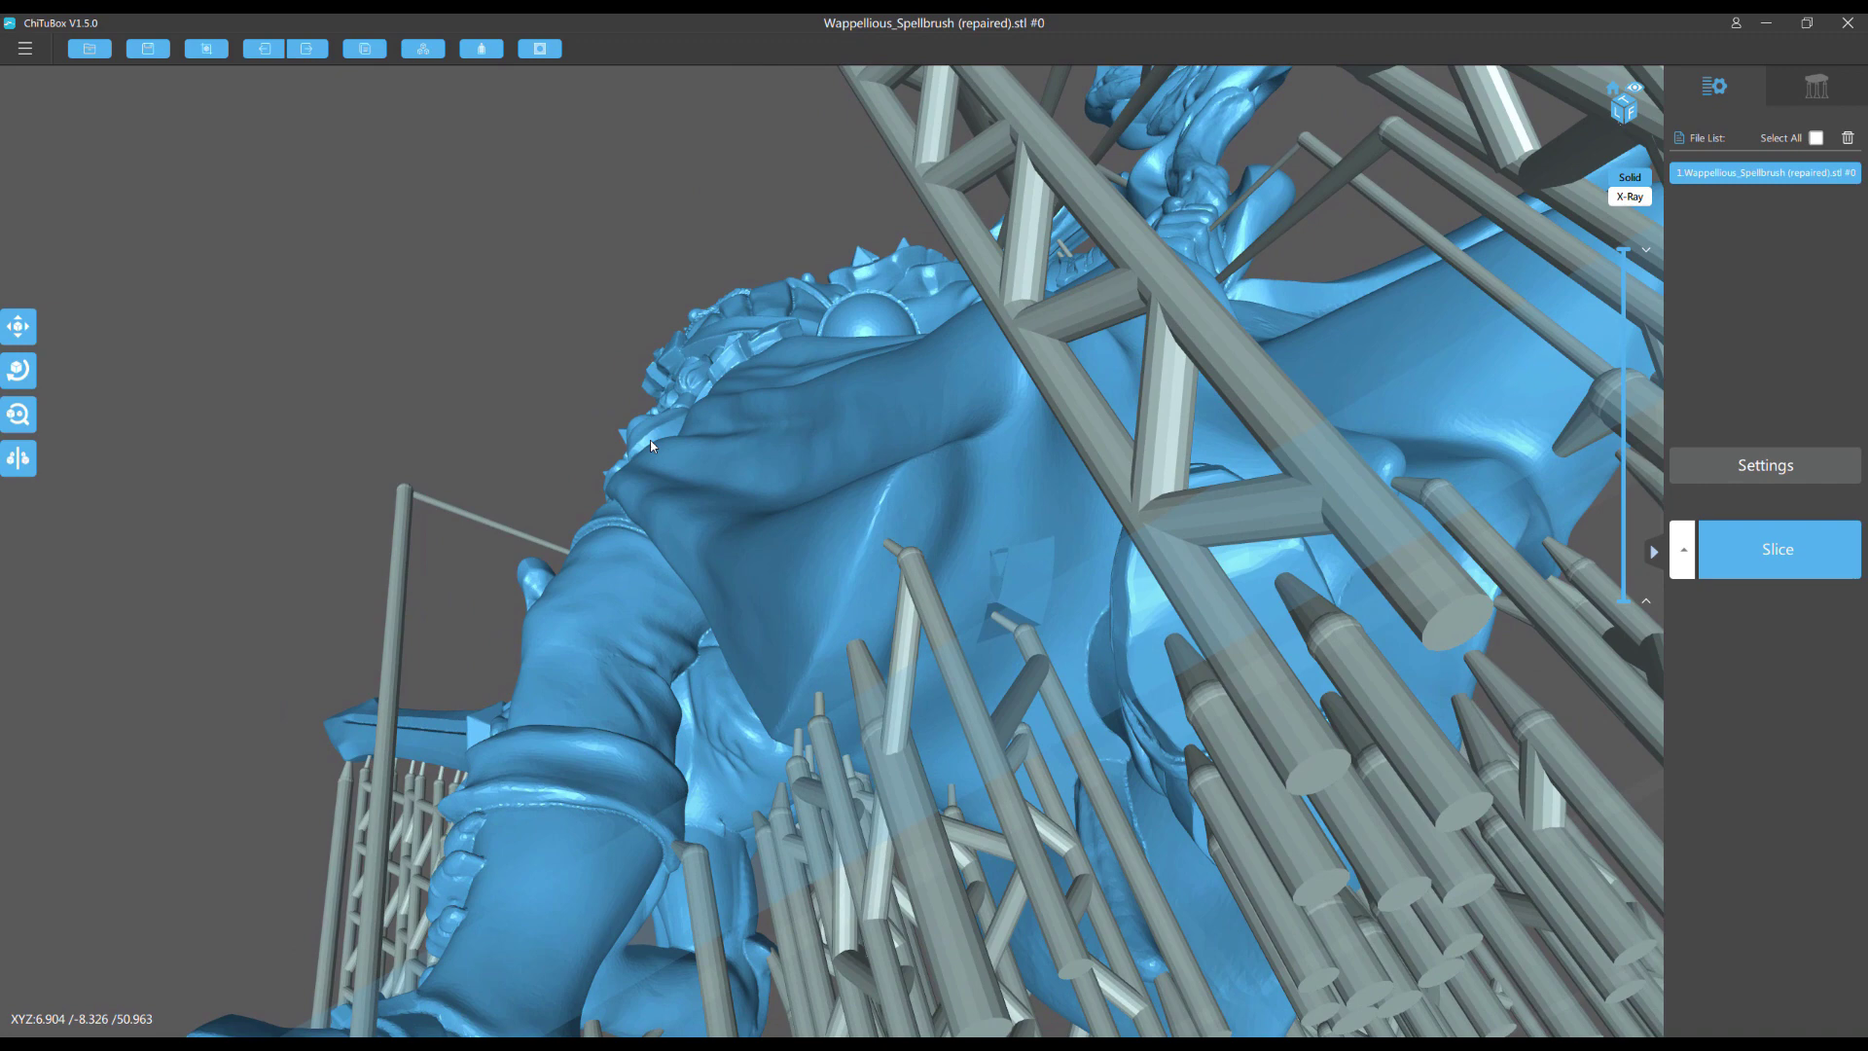
Enter manual support editing and place a support under the overhanging underside.
{"action": "left_click", "coordinate": [1816, 85]}
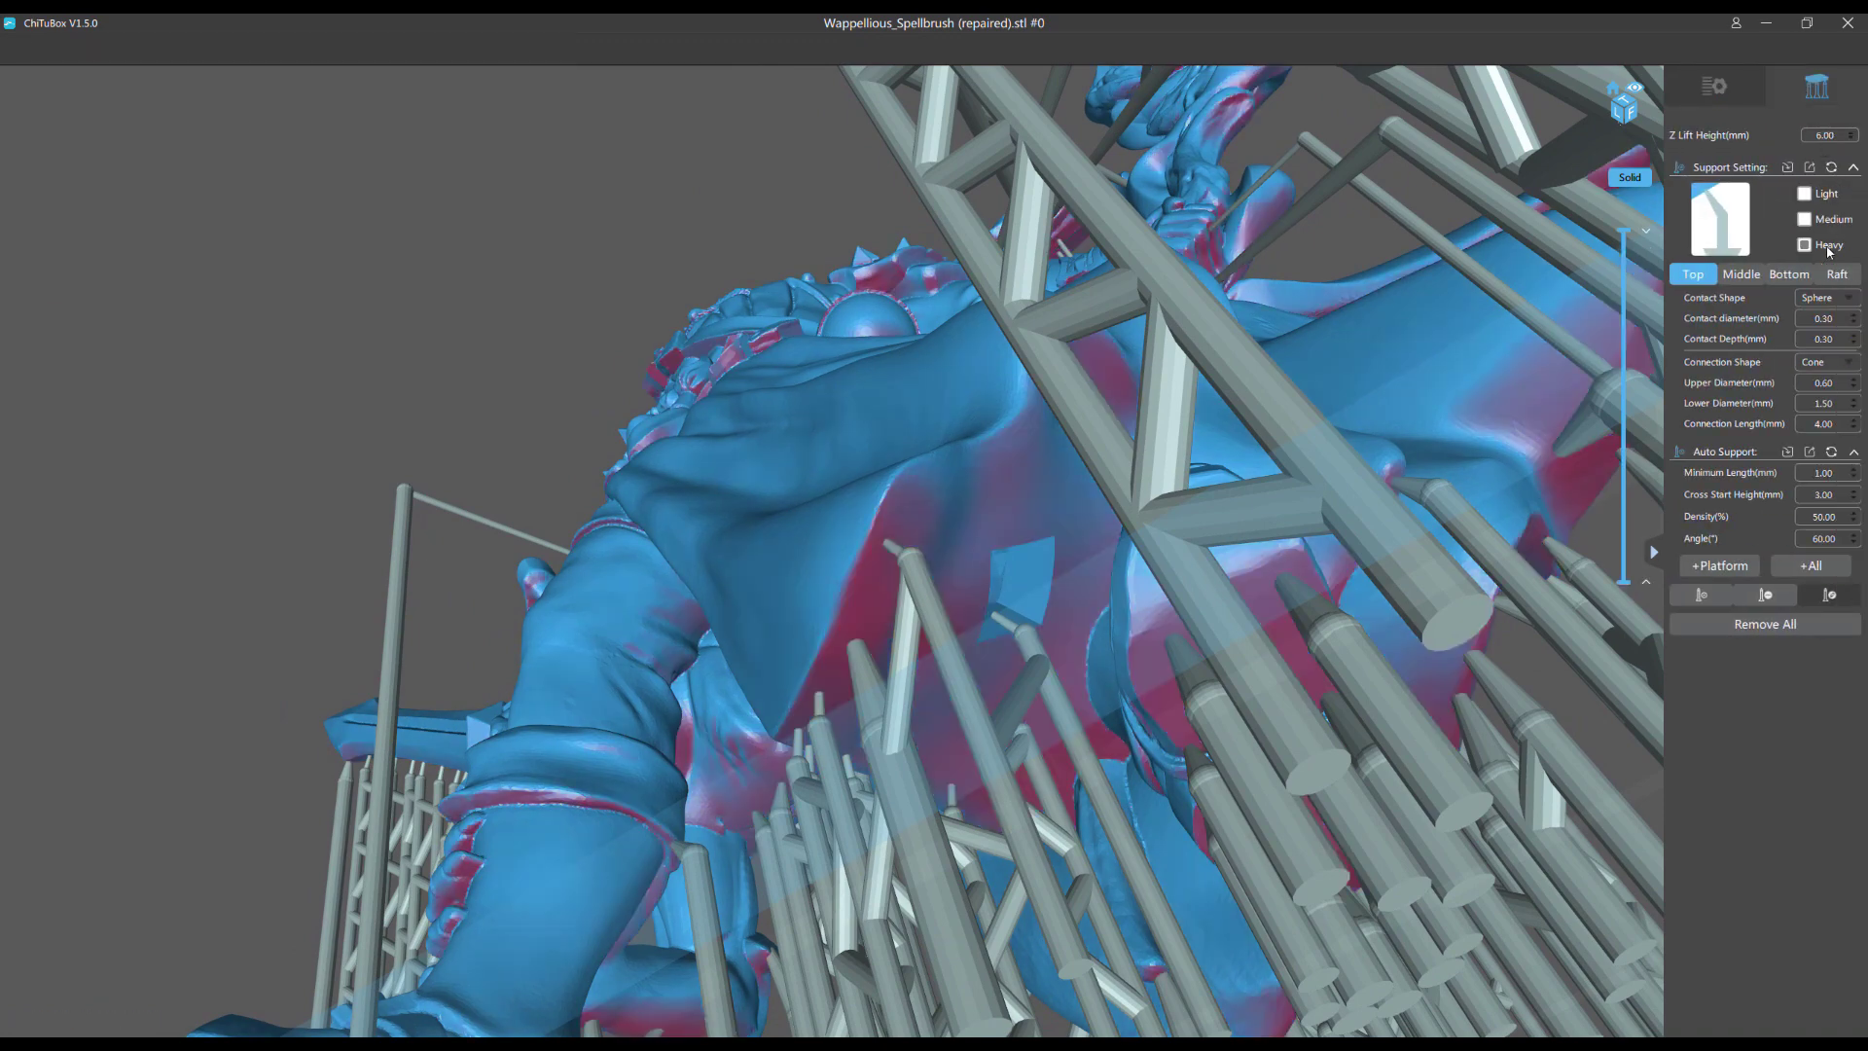
{"action": "left_click", "coordinate": [1815, 598]}
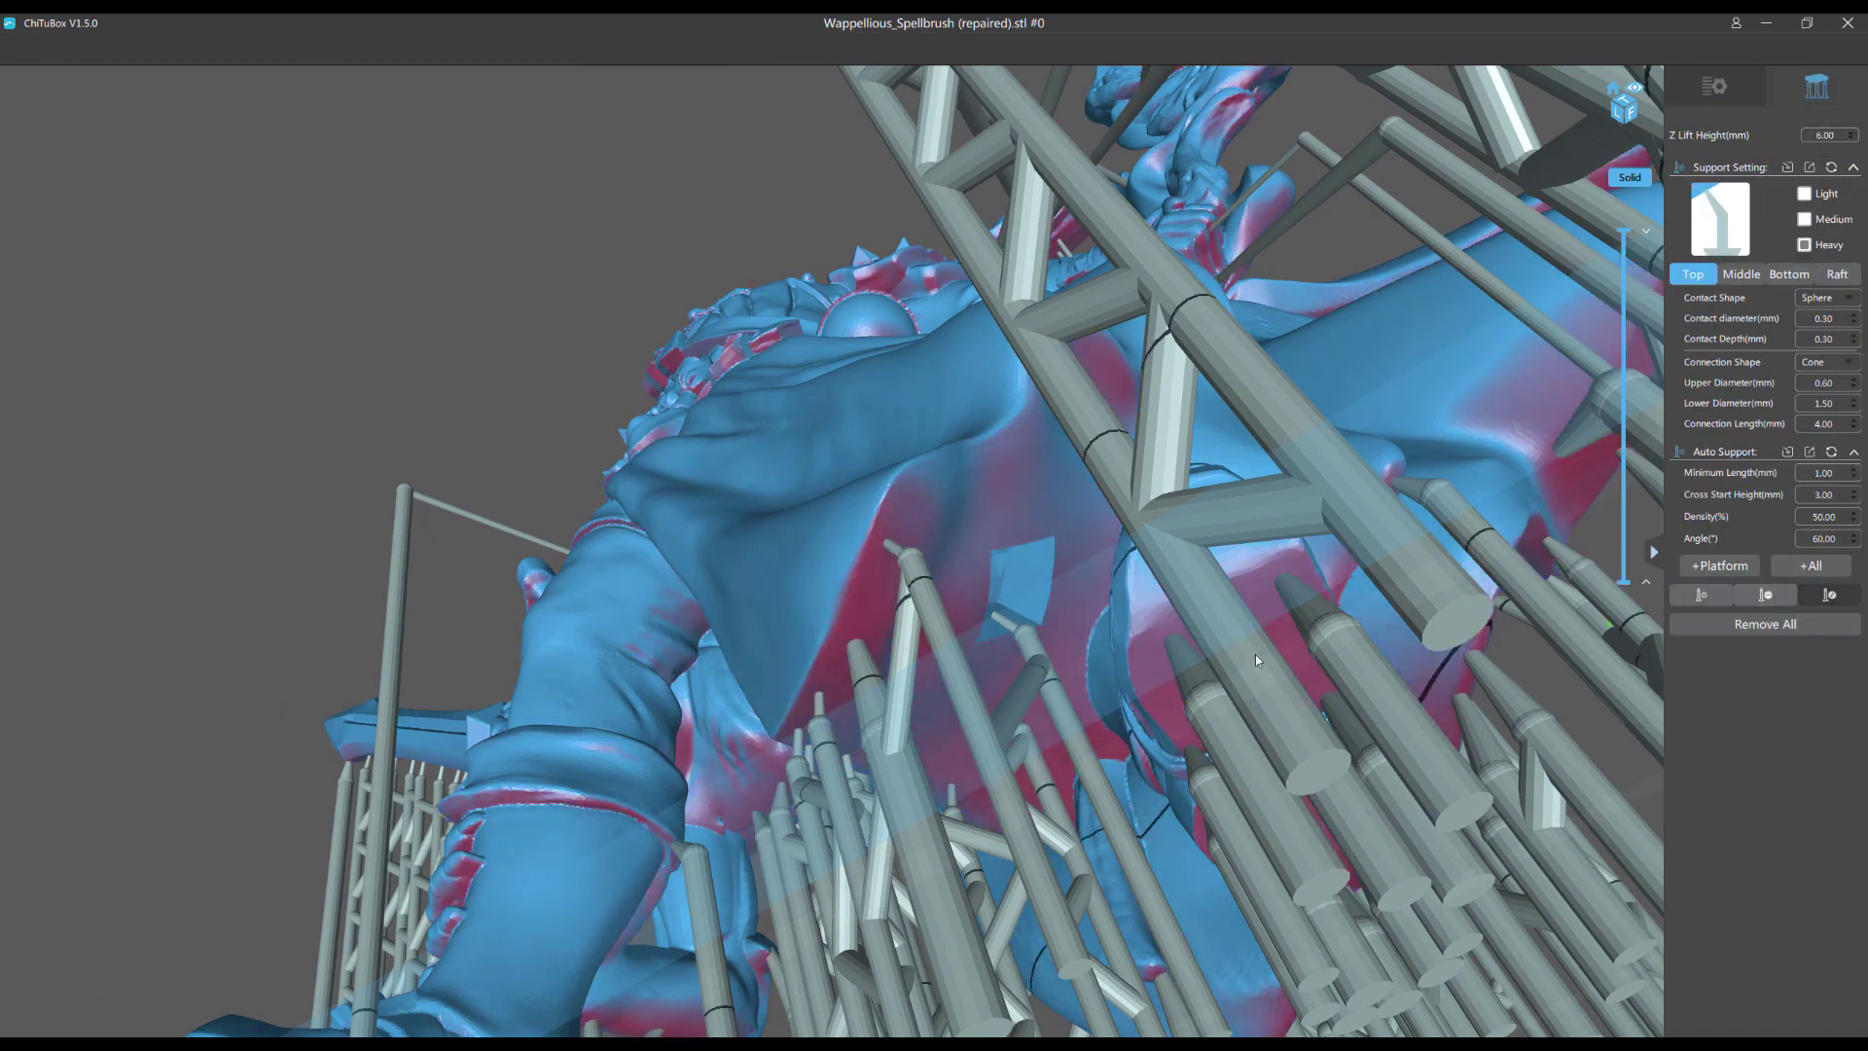
{"action": "left_click", "coordinate": [1030, 592]}
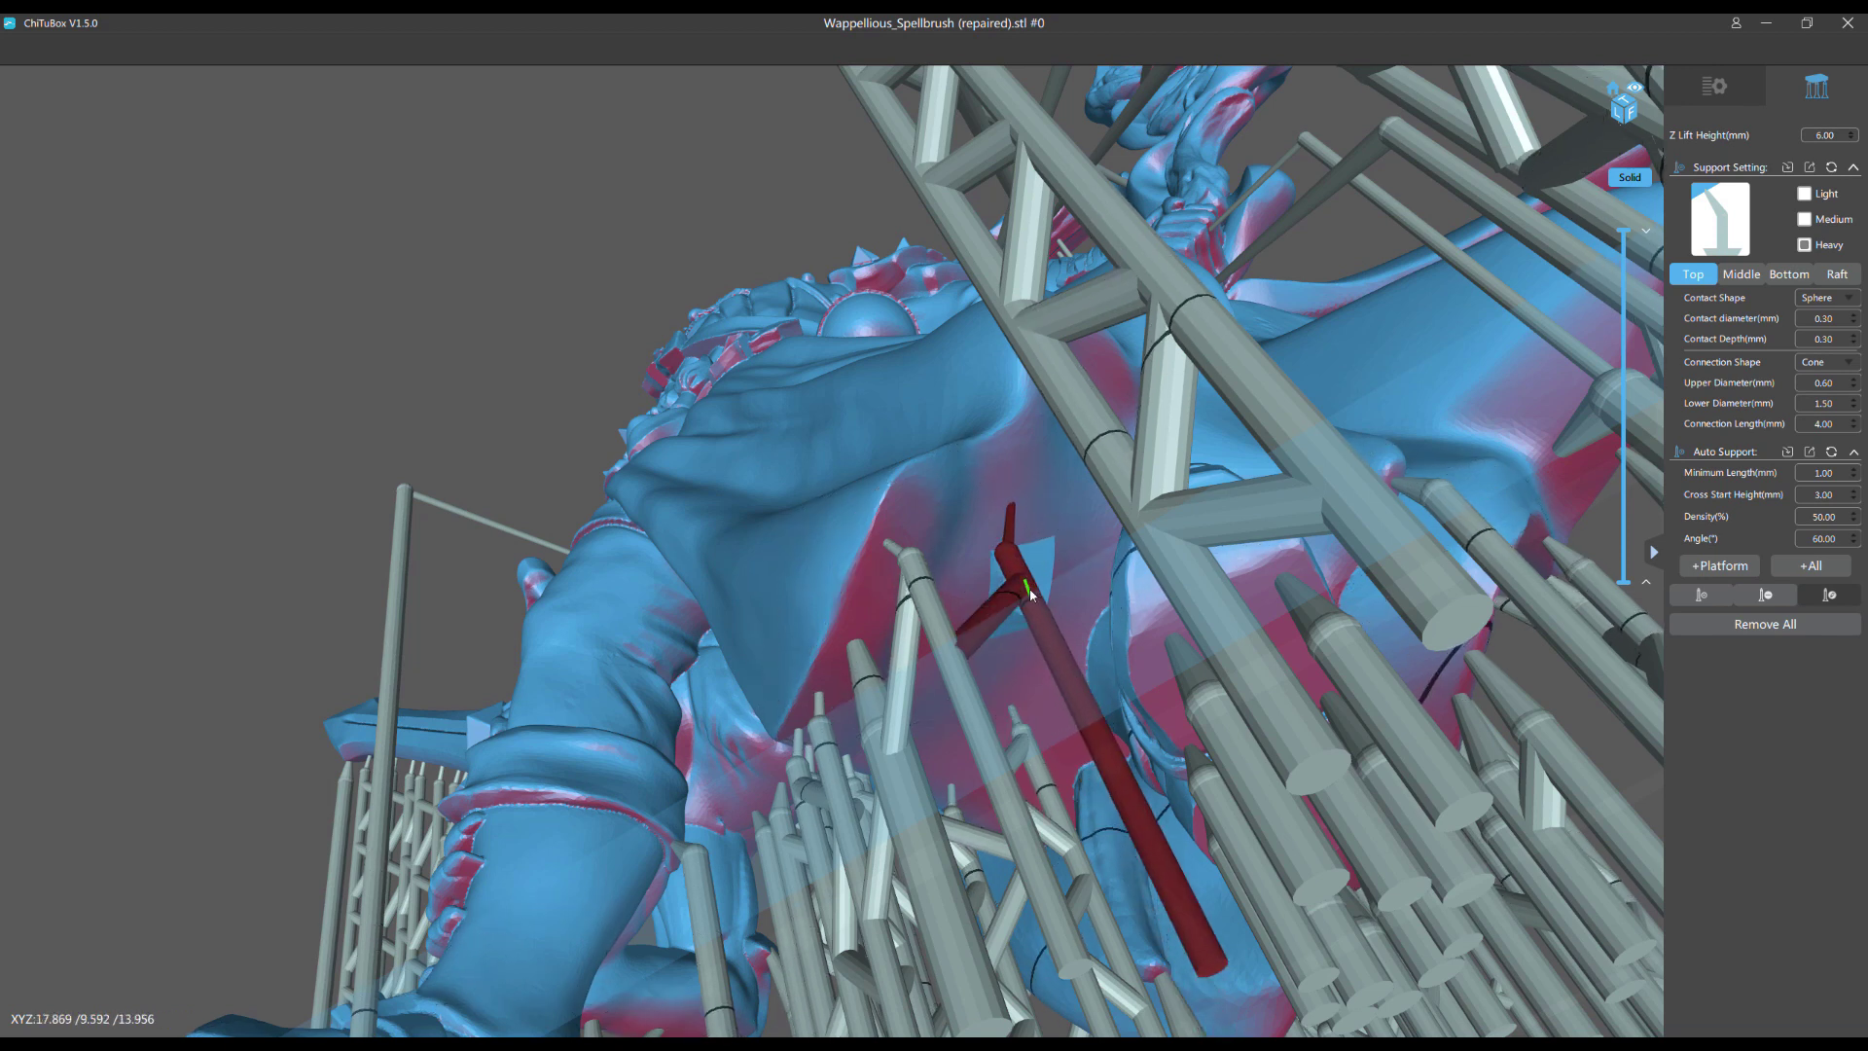
Switch supports to the Medium preset, then select and inspect the new support column.
{"action": "left_click", "coordinate": [1806, 220]}
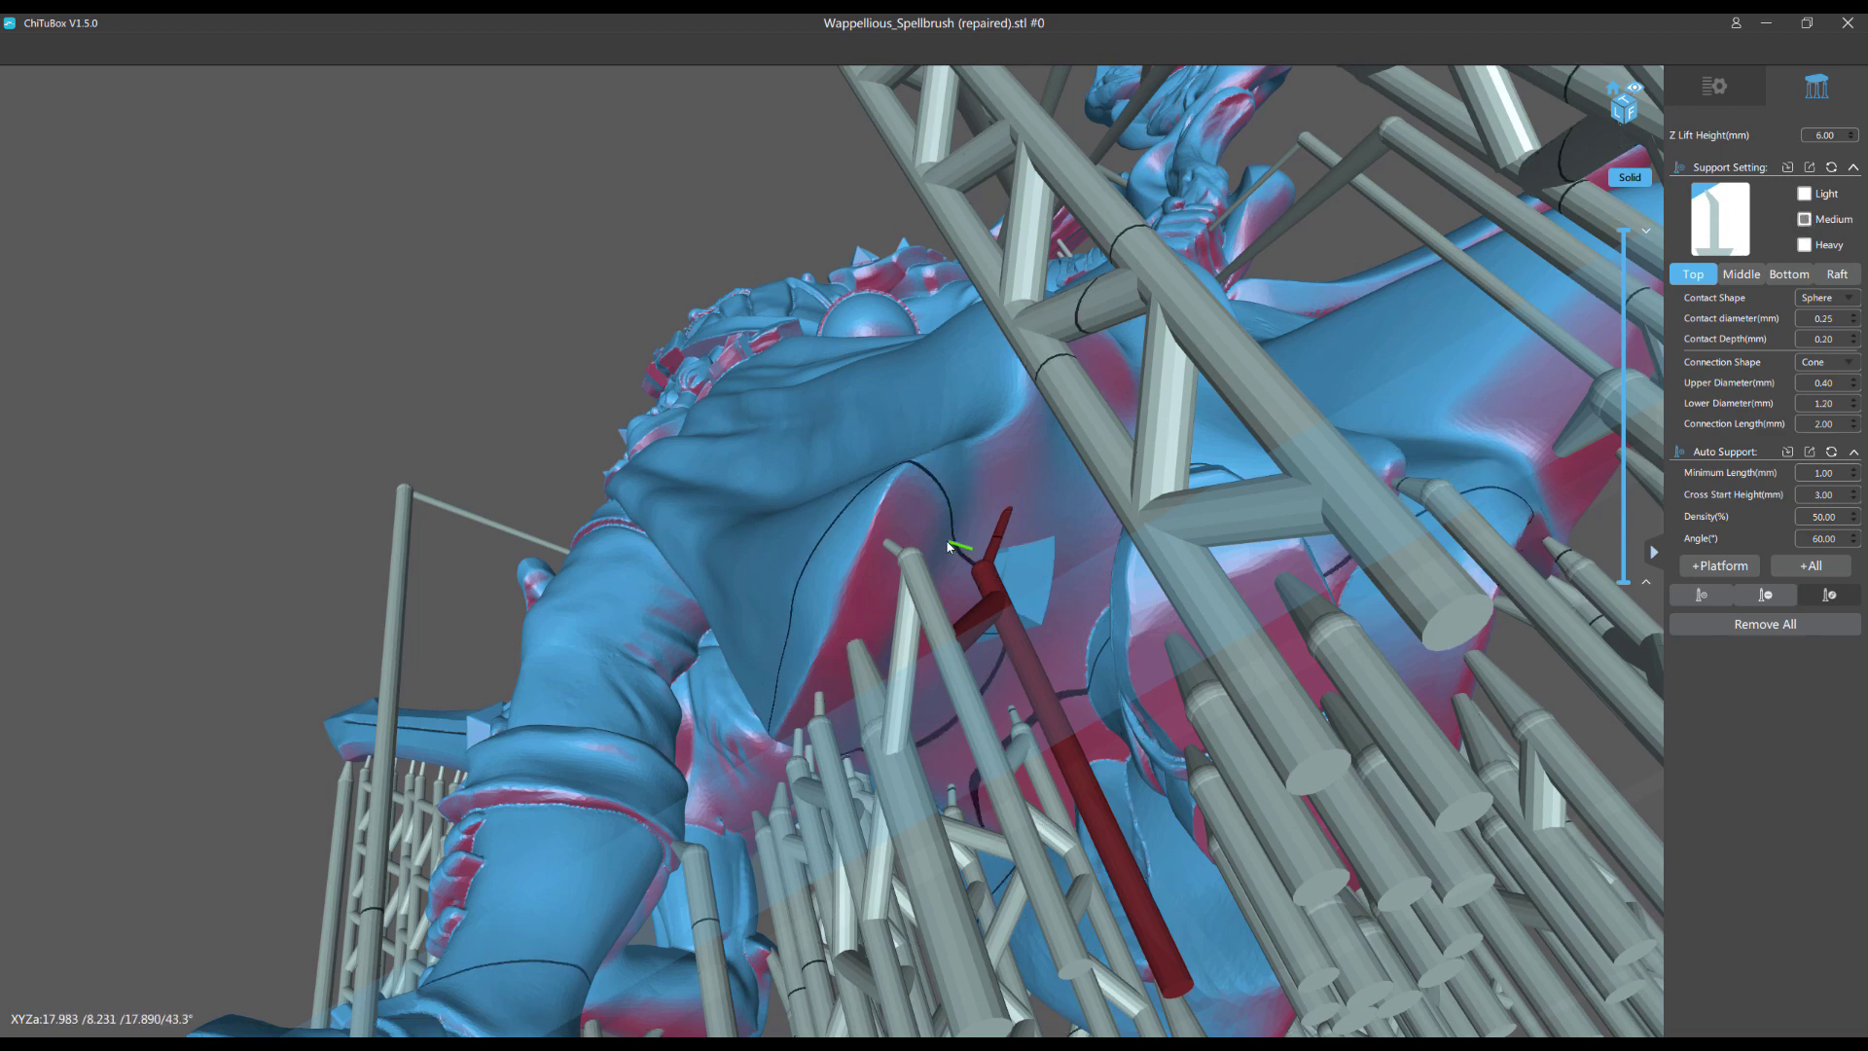
{"action": "left_click", "coordinate": [1697, 596]}
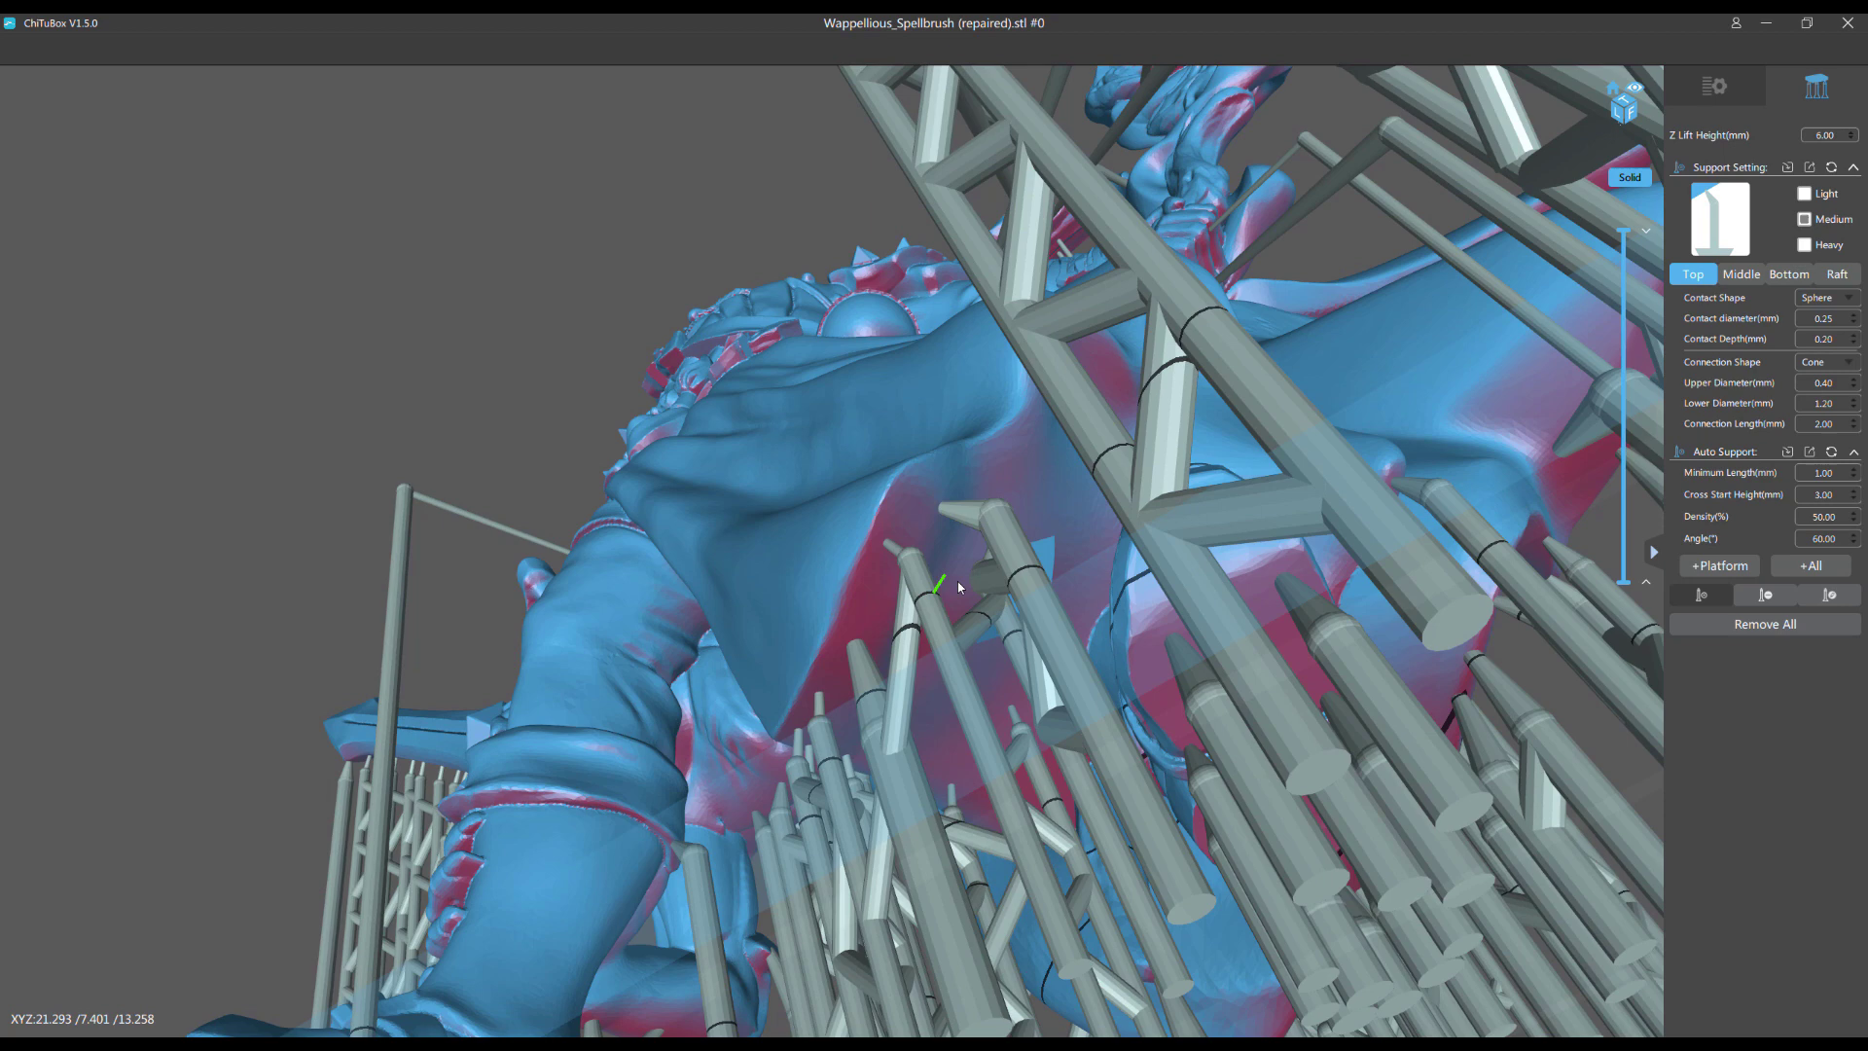
{"action": "mouse_move", "coordinate": [1654, 581]}
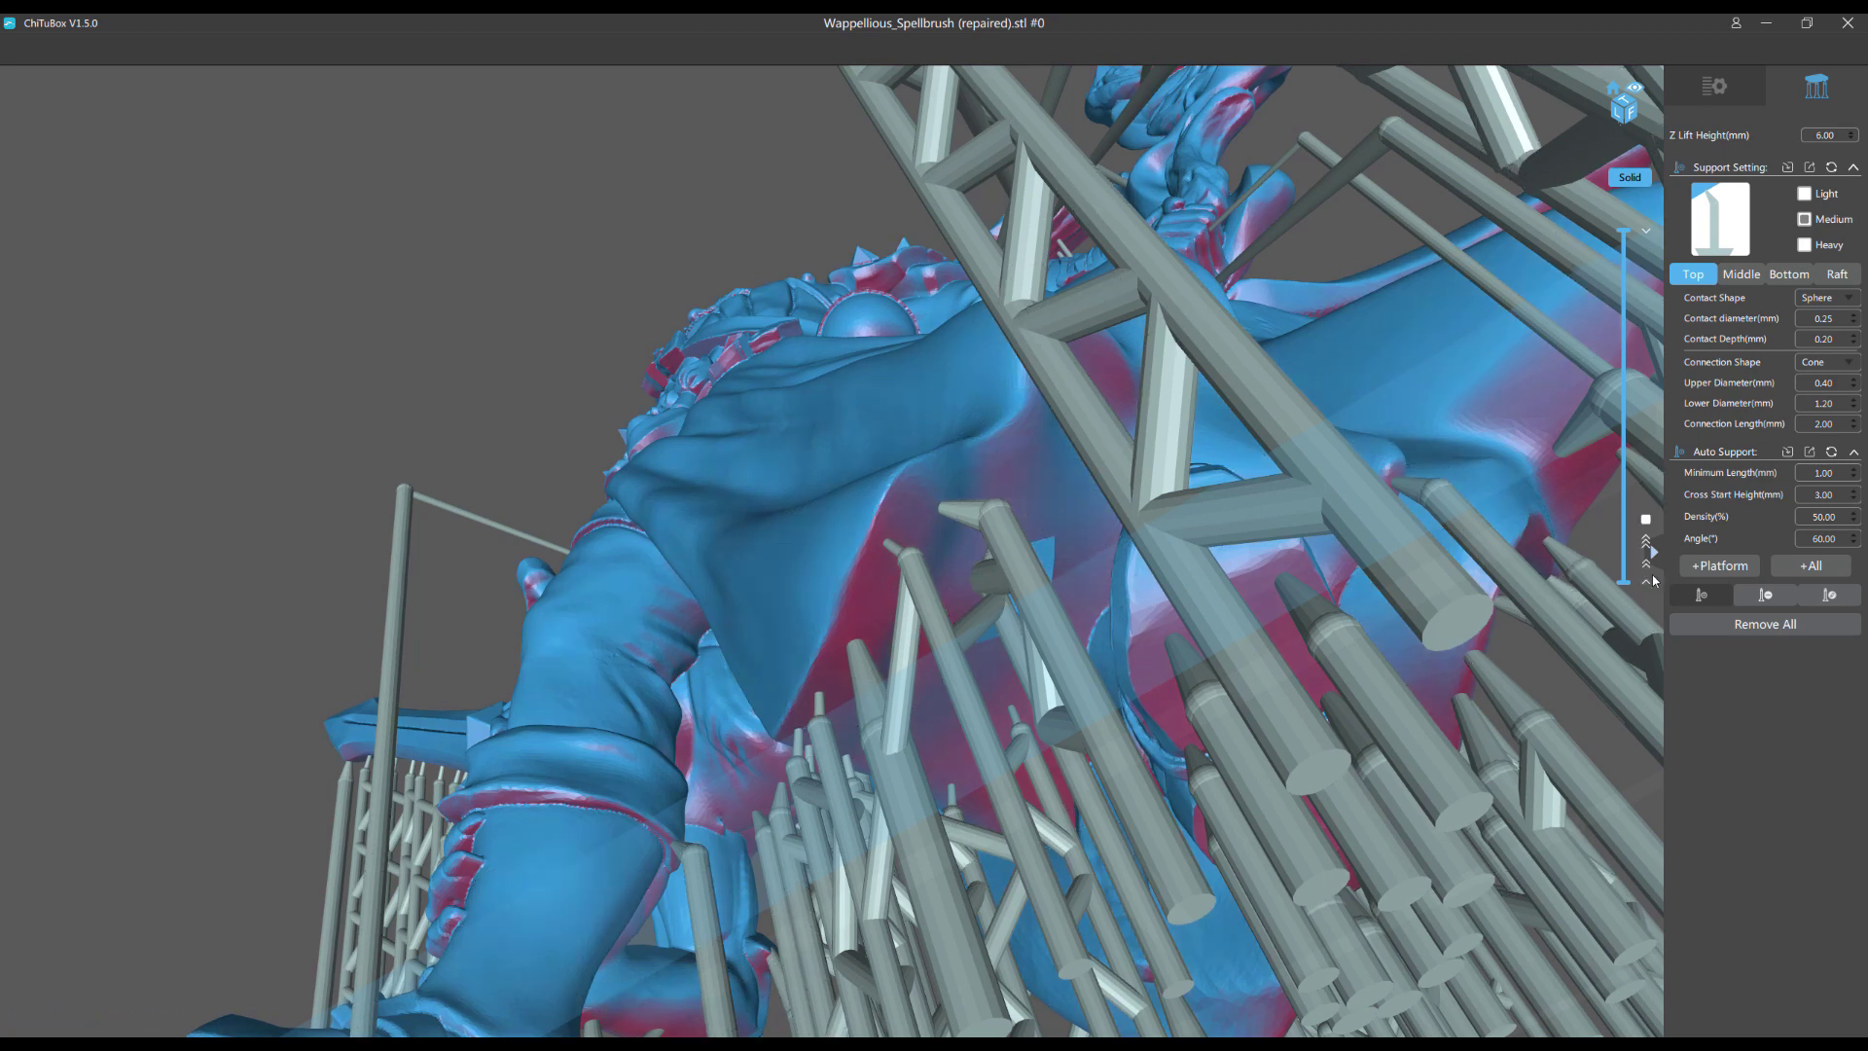
{"action": "left_click", "coordinate": [1835, 597]}
{"action": "left_click", "coordinate": [1076, 750]}
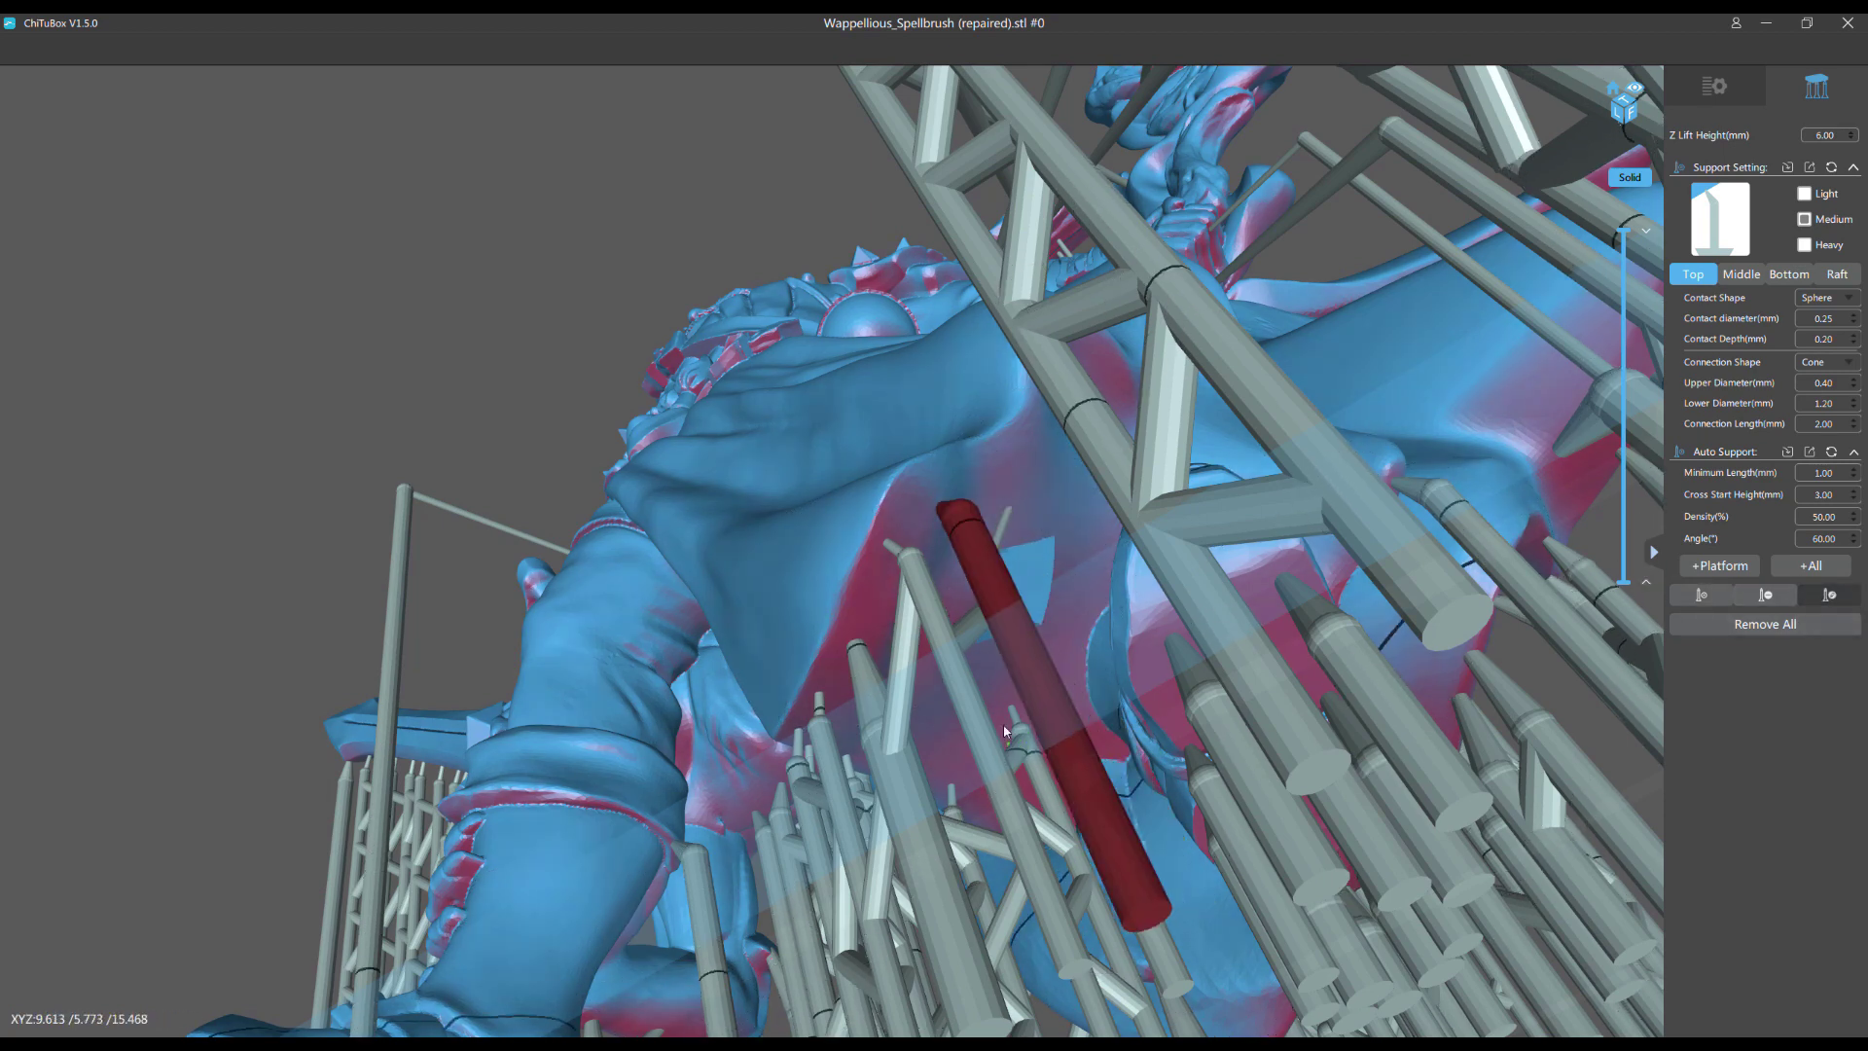
{"action": "left_click_drag", "start_coordinate": [1076, 750], "coordinate": [1197, 460]}
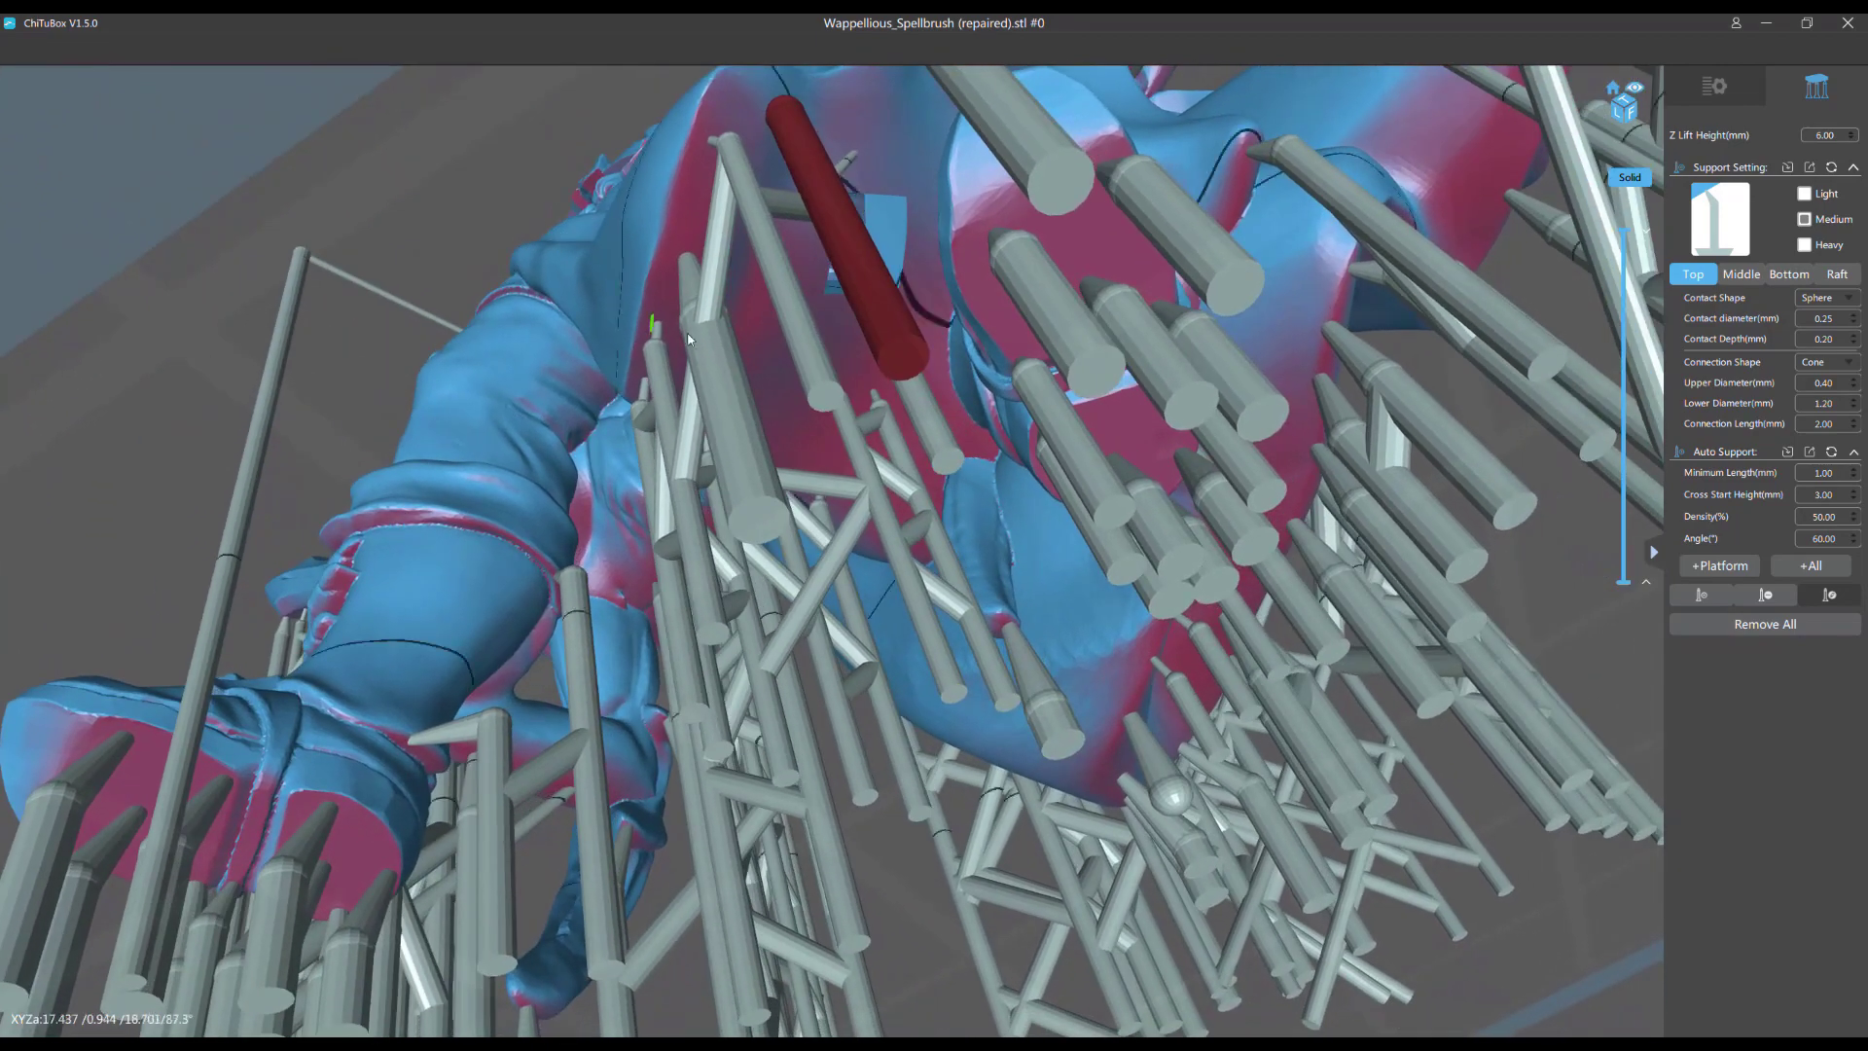
{"action": "left_click", "coordinate": [873, 387]}
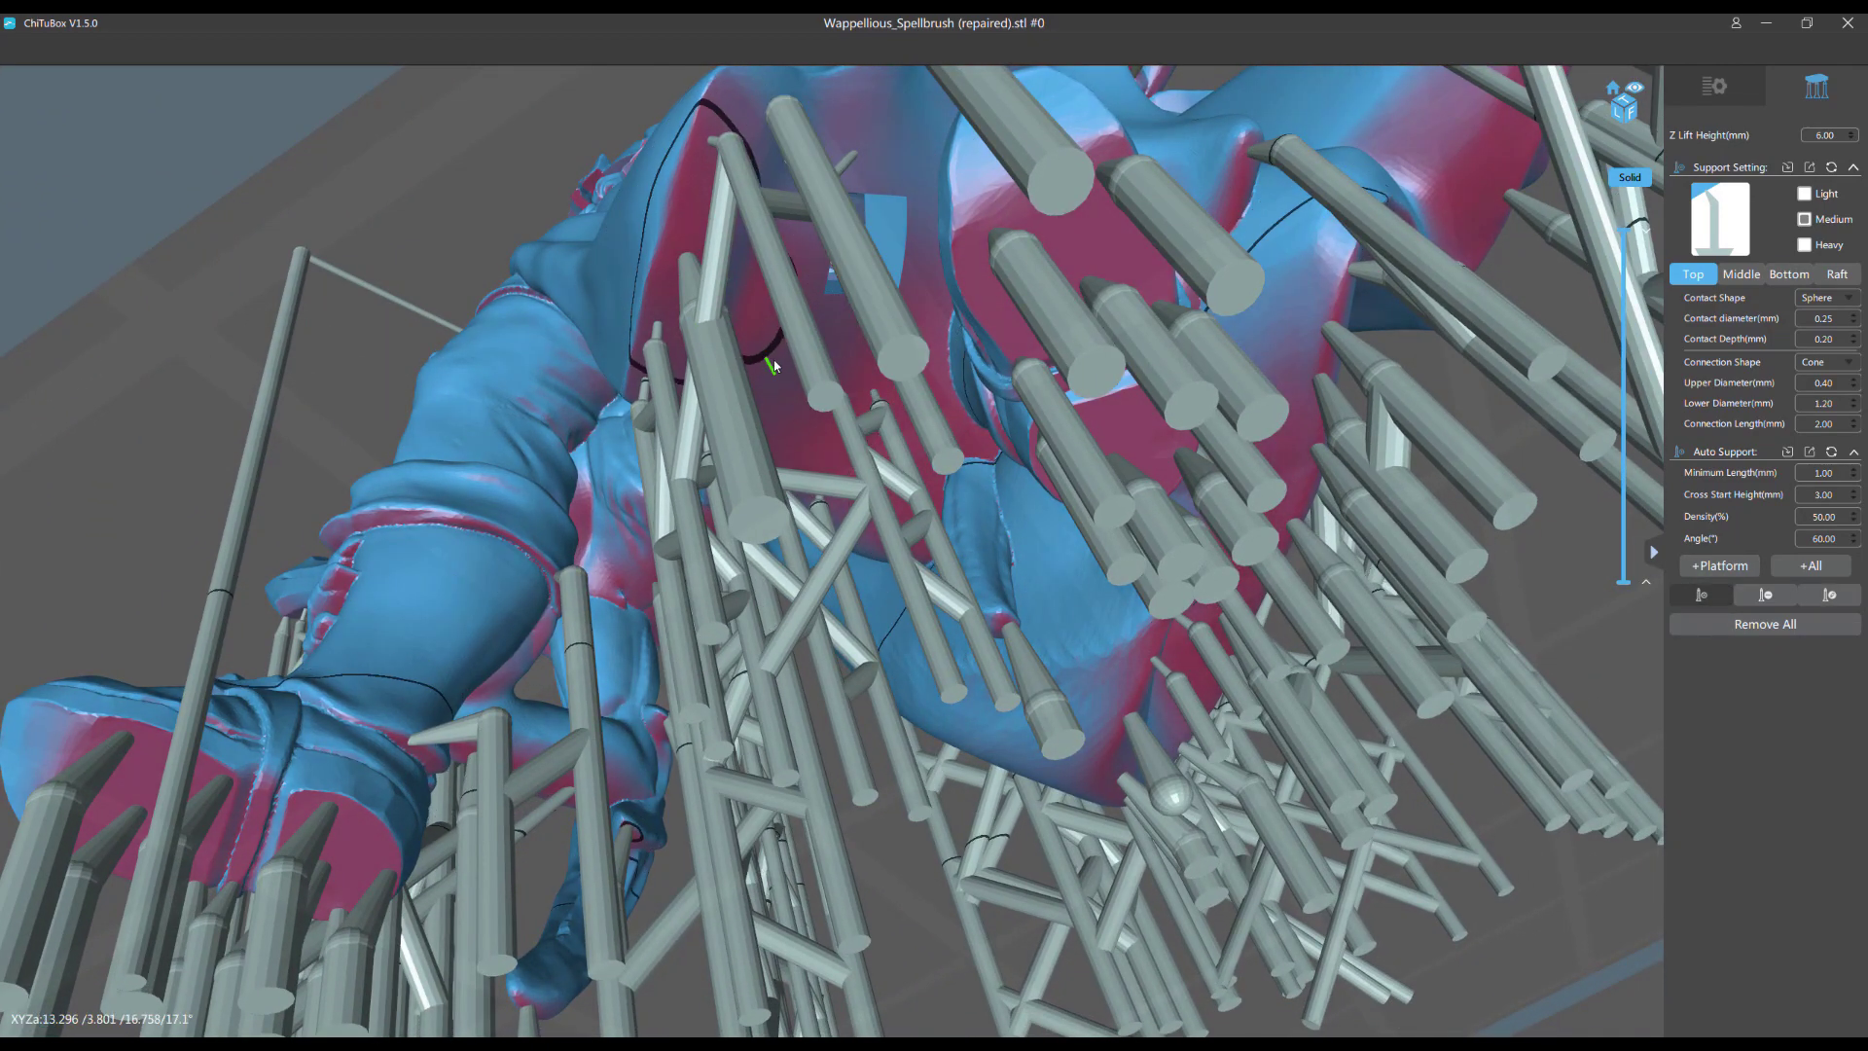
{"action": "right_click_drag", "start_coordinate": [780, 372], "coordinate": [611, 569]}
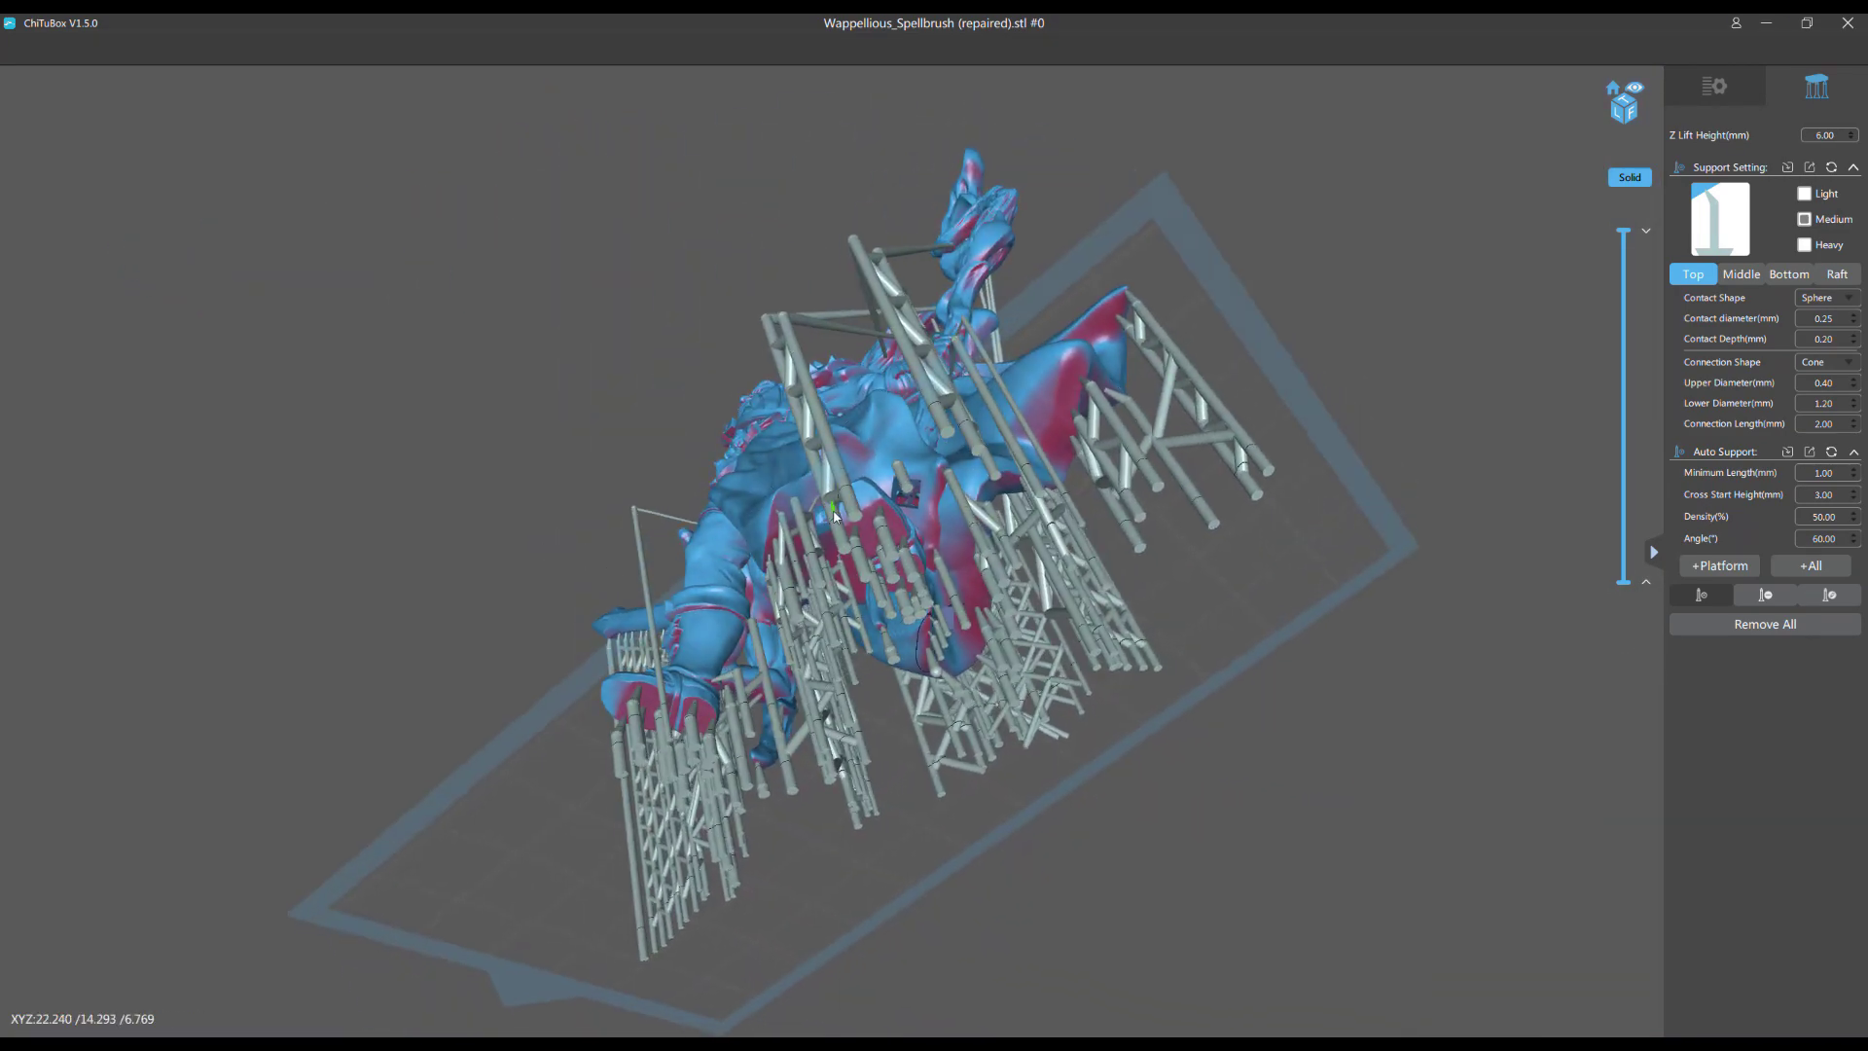
{"action": "right_click_drag", "start_coordinate": [827, 506], "coordinate": [1185, 448]}
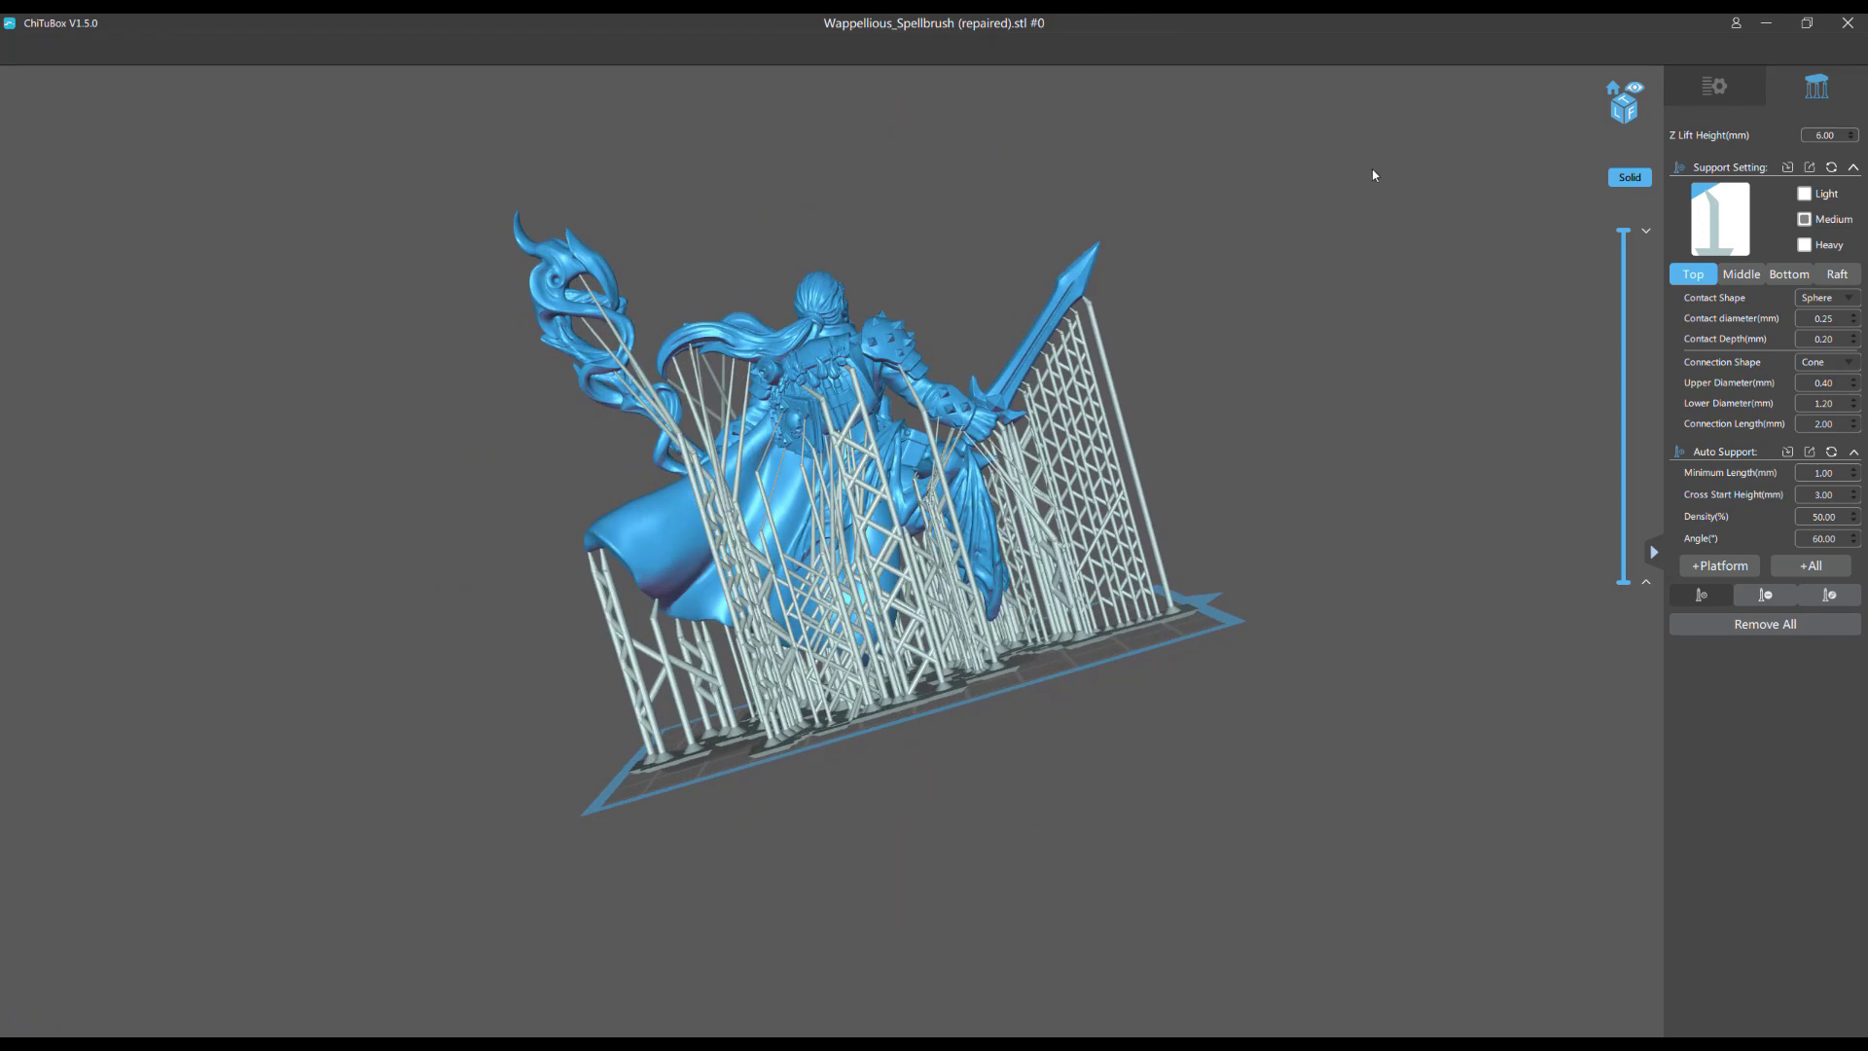